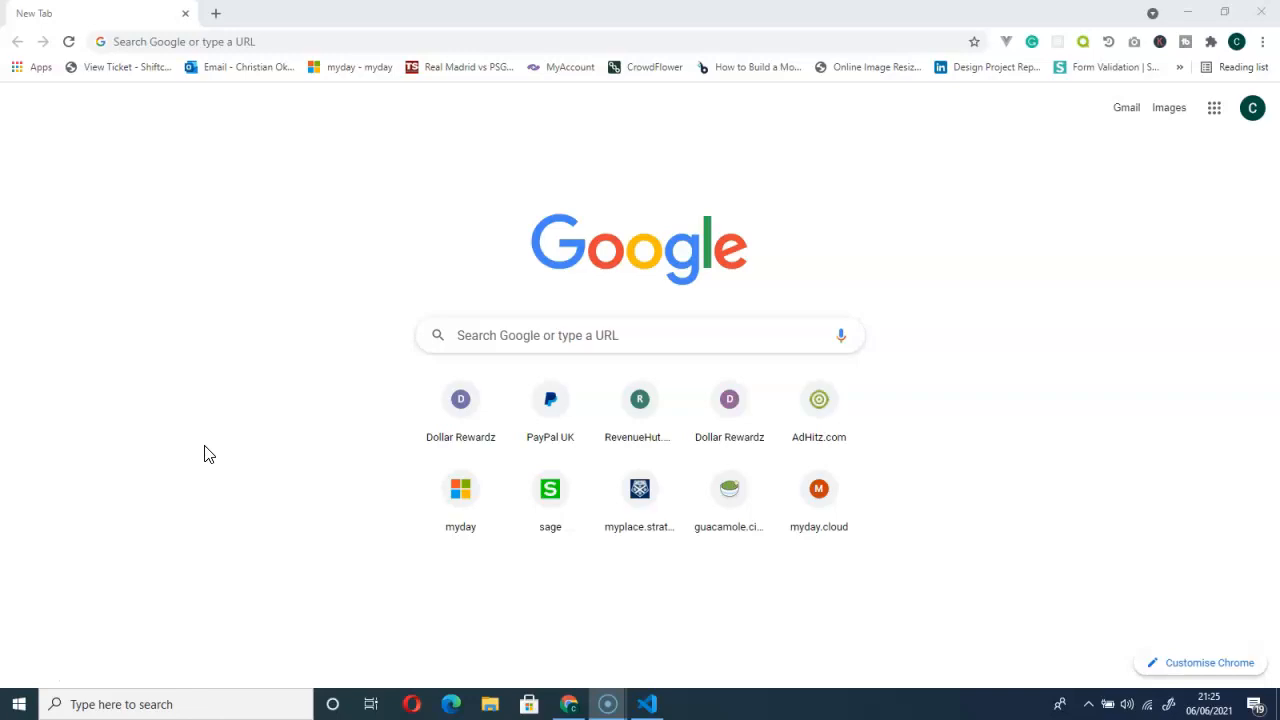
- Find and launch the Paint application
click(80, 704)
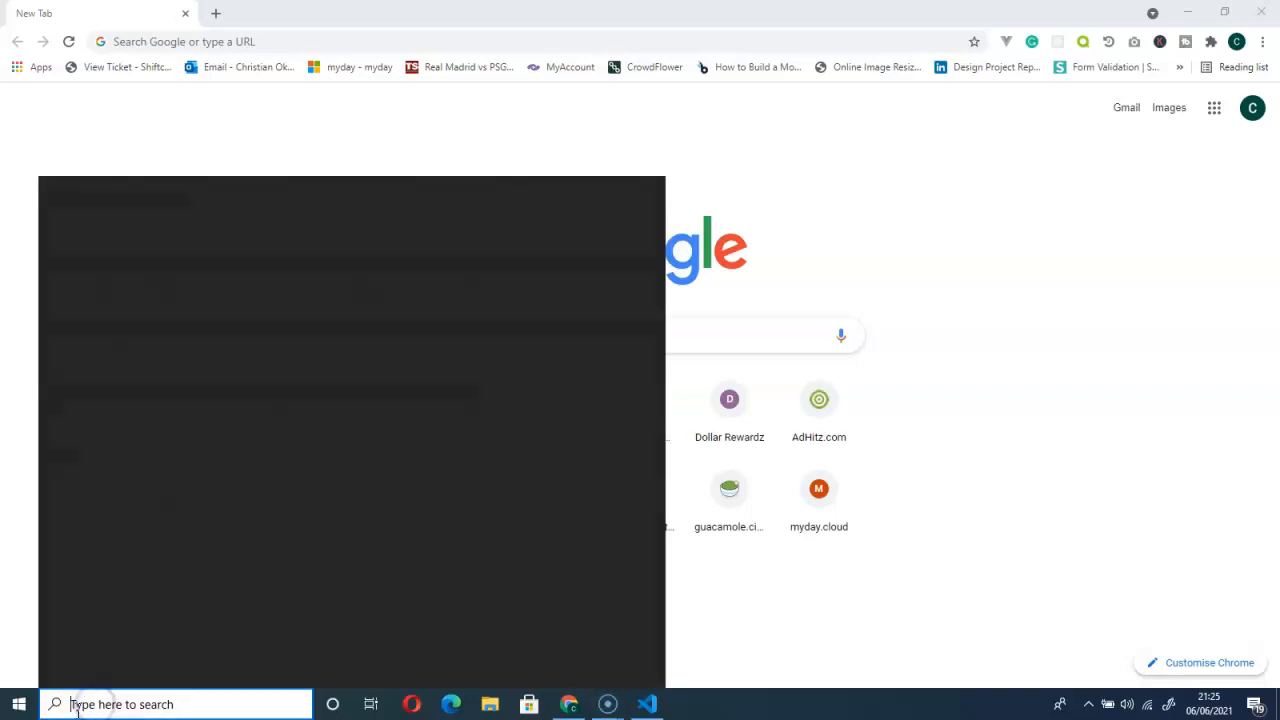
text(paint)
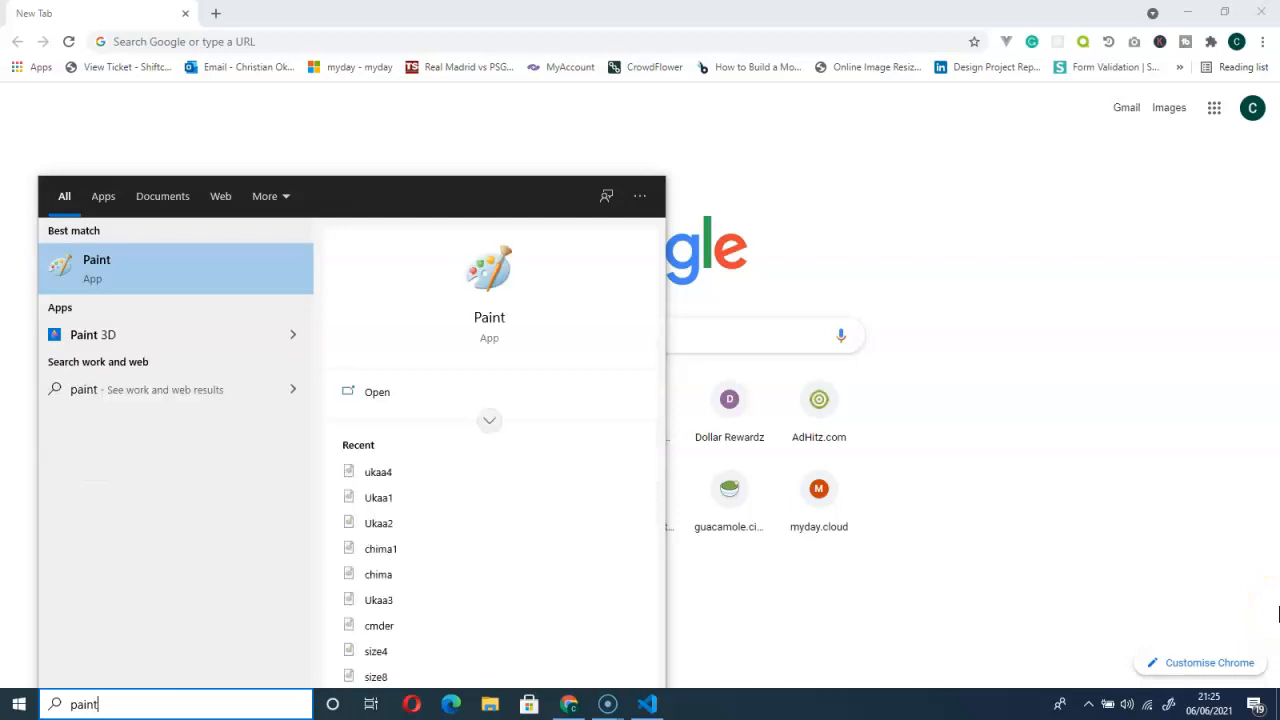
key(Return)
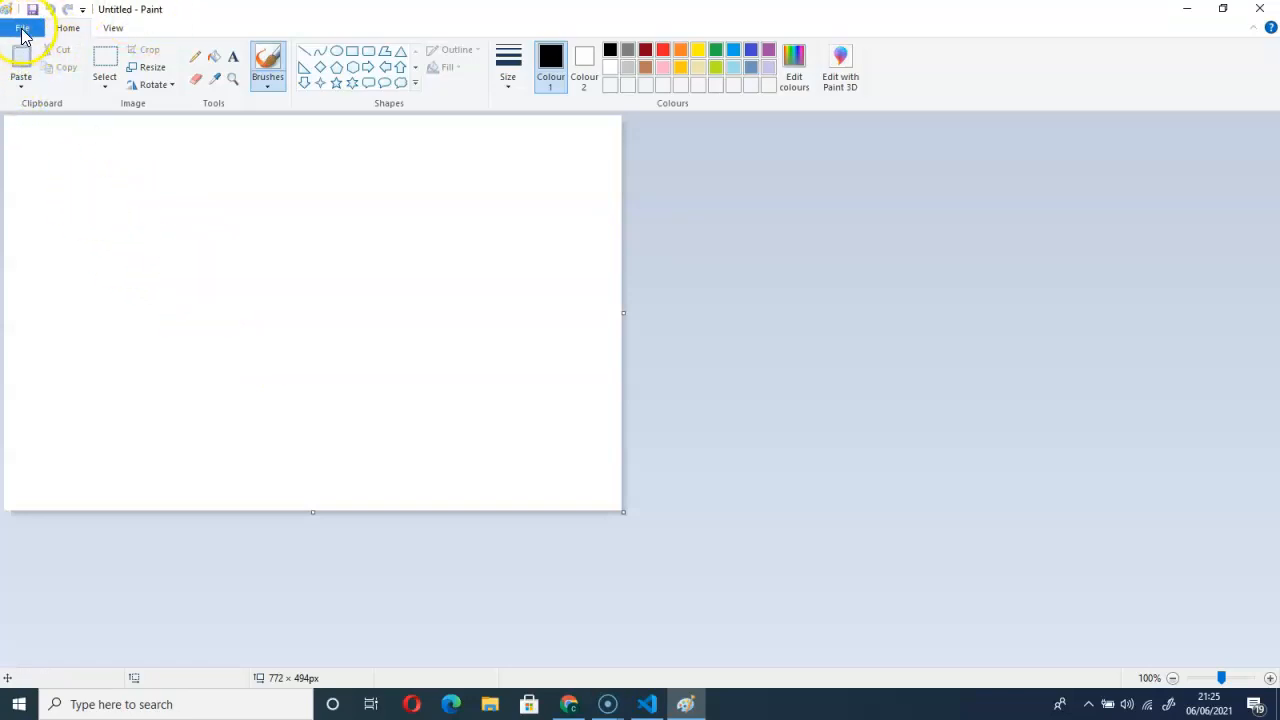
- Open the picture ukaa2.jpeg from the Desktop folder
click(20, 31)
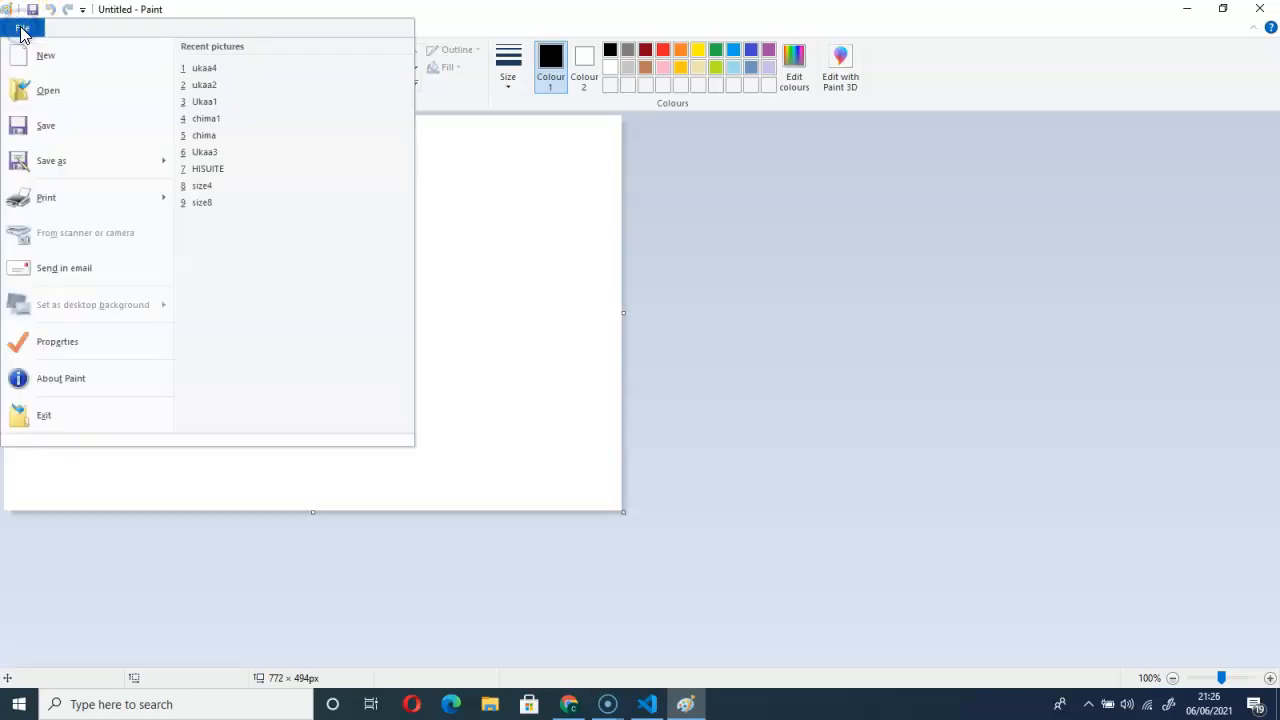
click(47, 92)
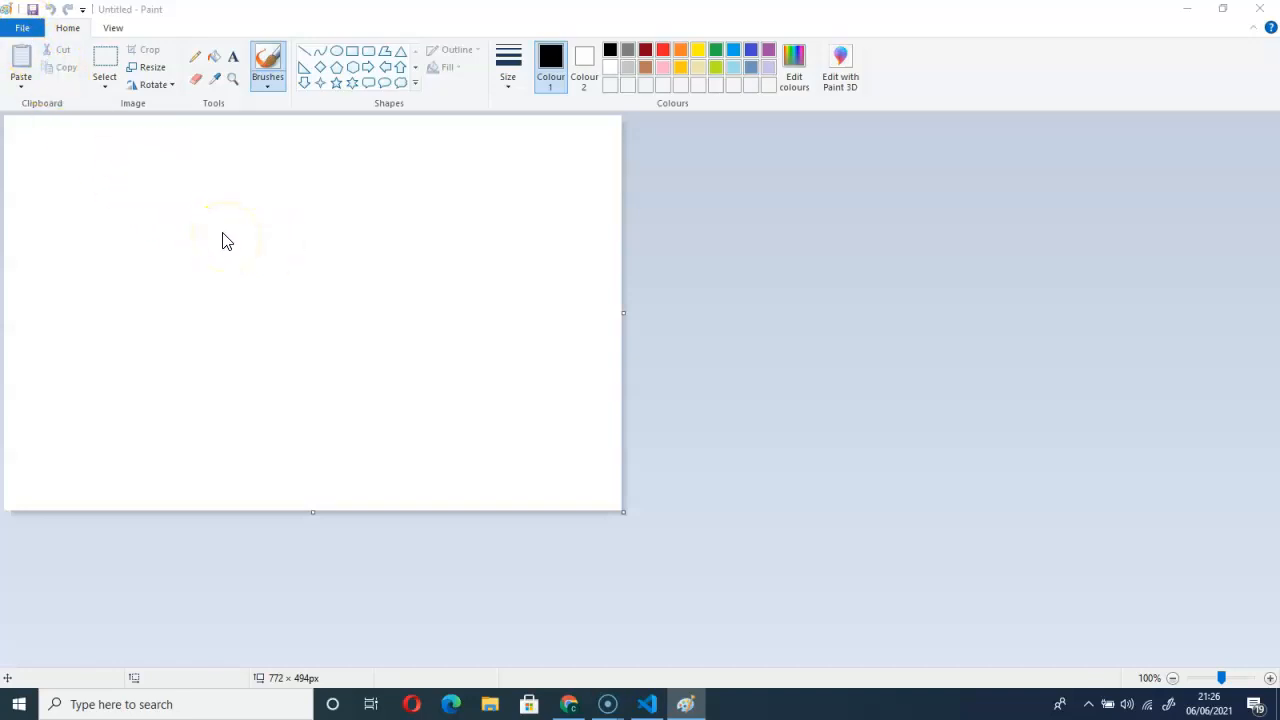
key(ctrl+o)
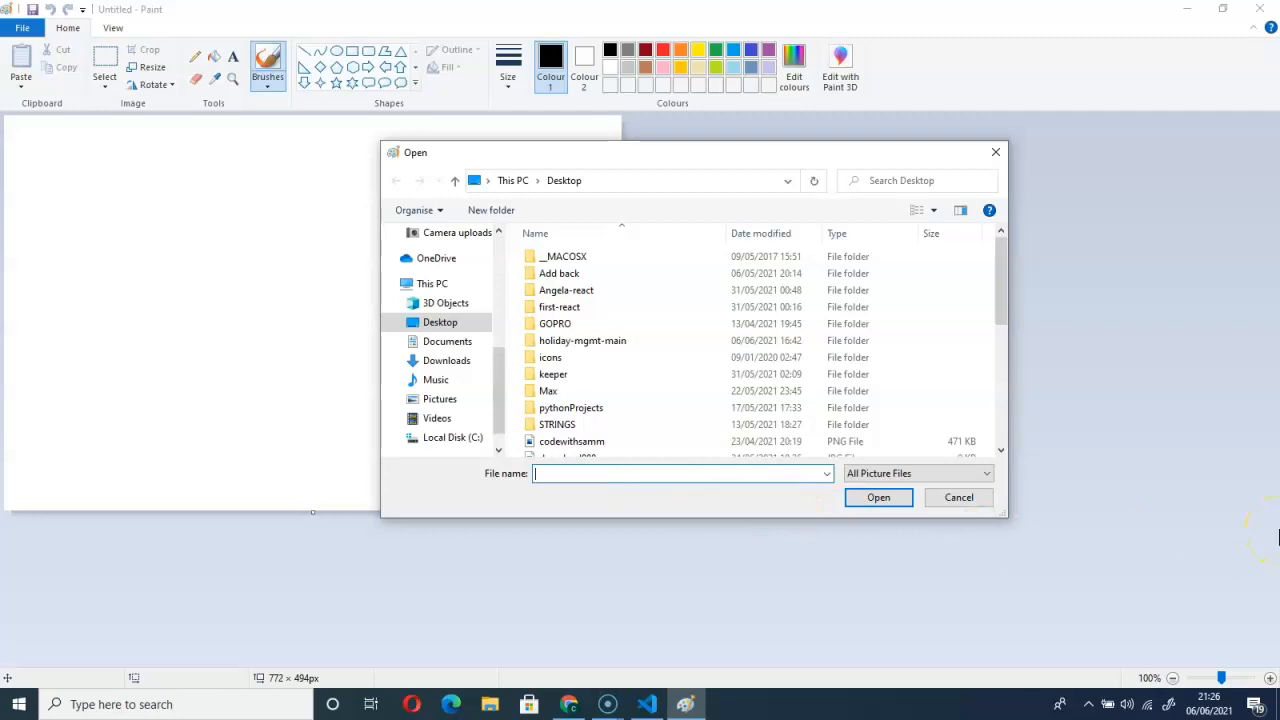
text(uk)
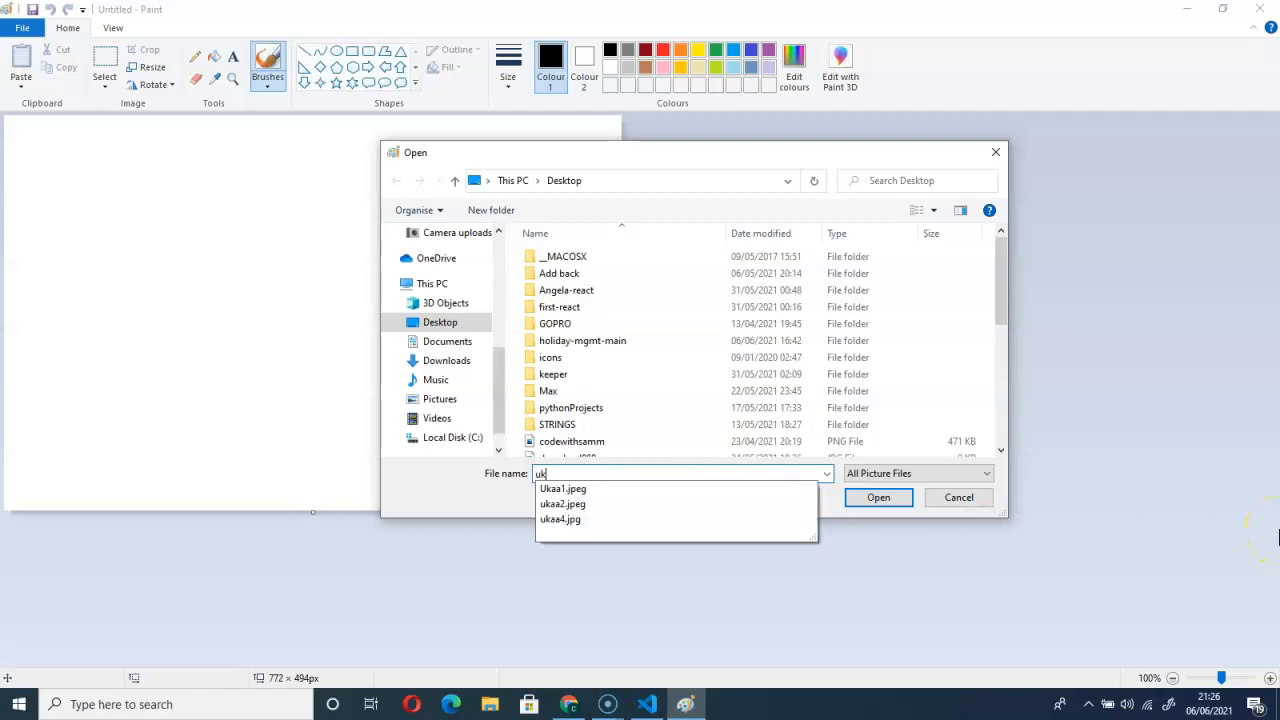
click(588, 508)
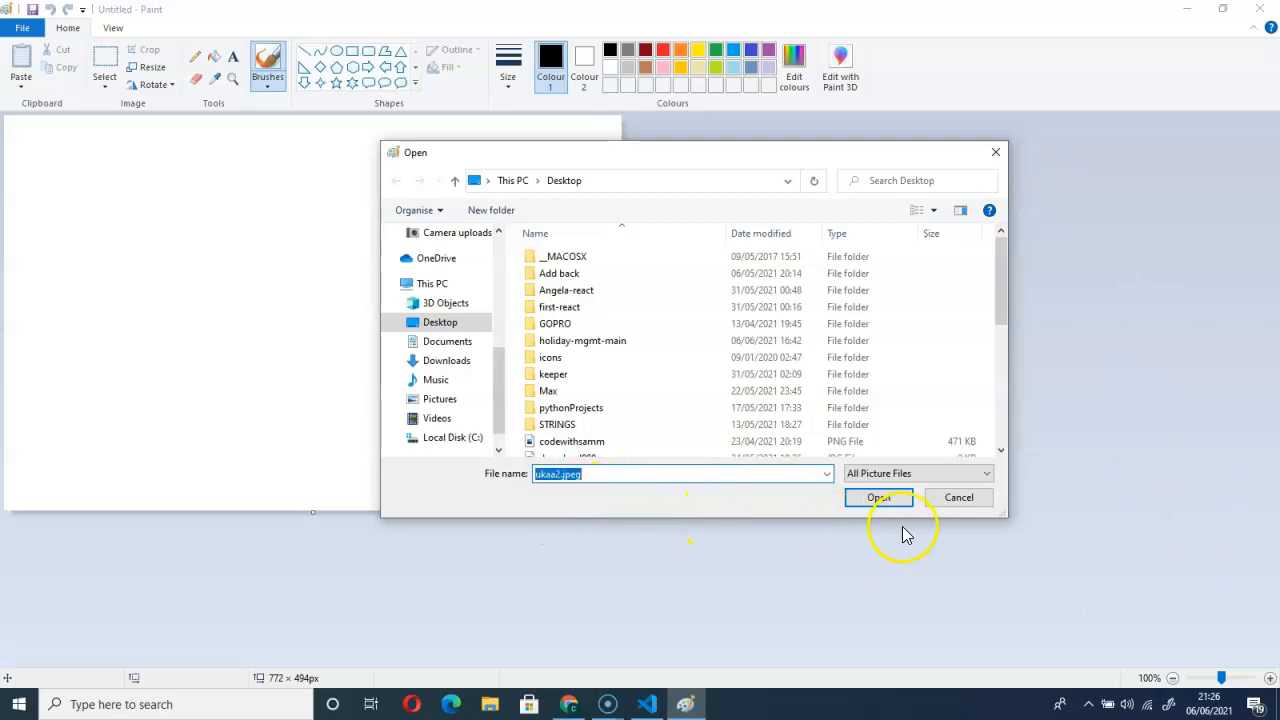
click(871, 500)
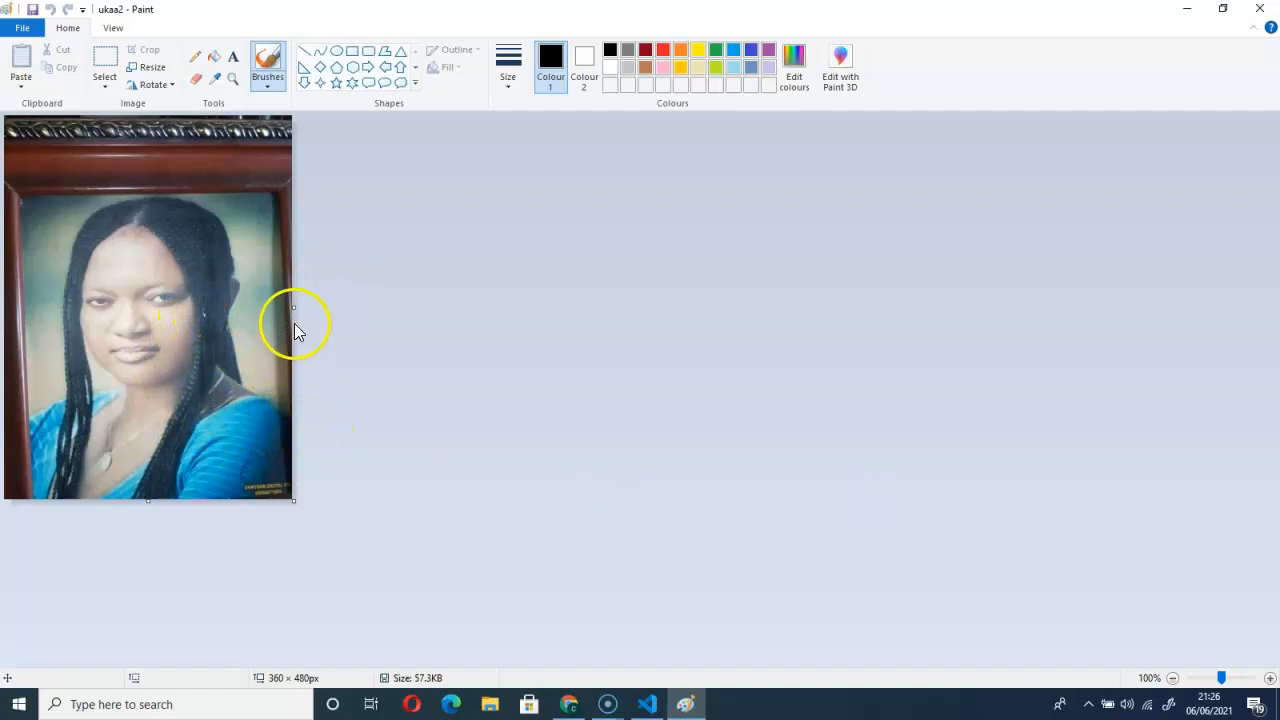
- Widen the canvas to about 767 px beside the photo and paste in the picture file Ukaa1.jpeg from the Desktop
drag(293, 307, 618, 387)
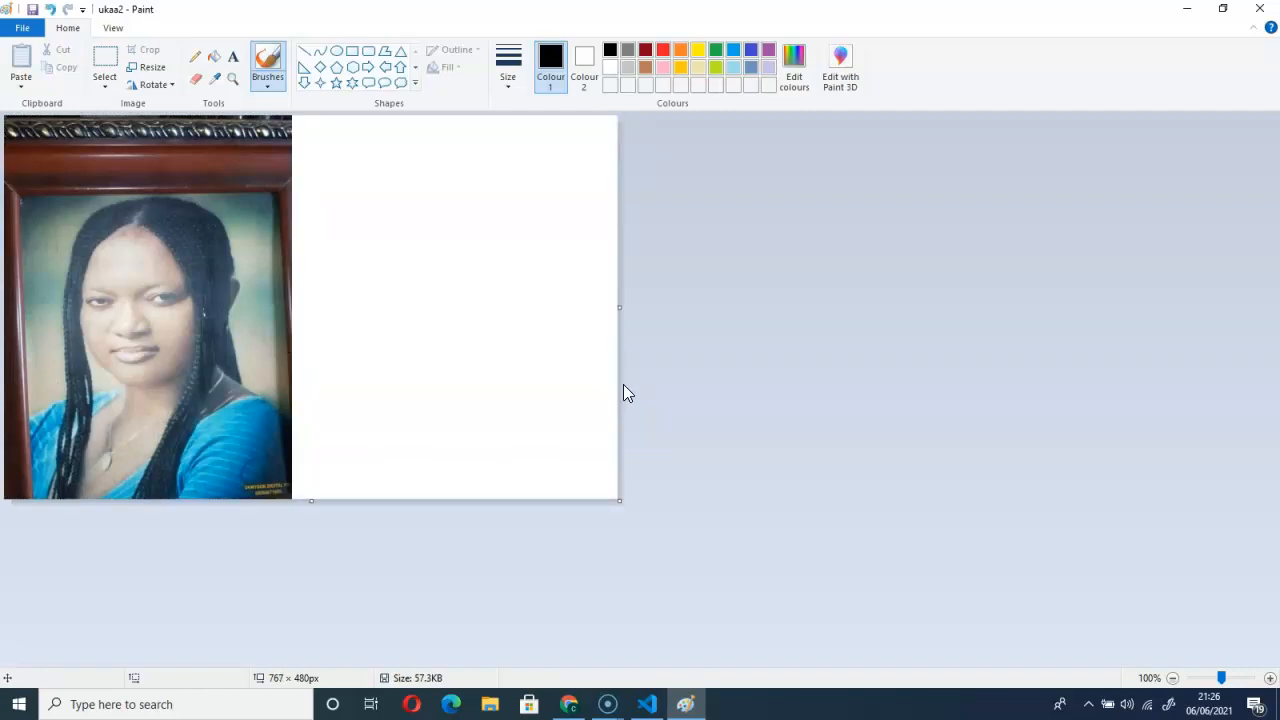
click(21, 89)
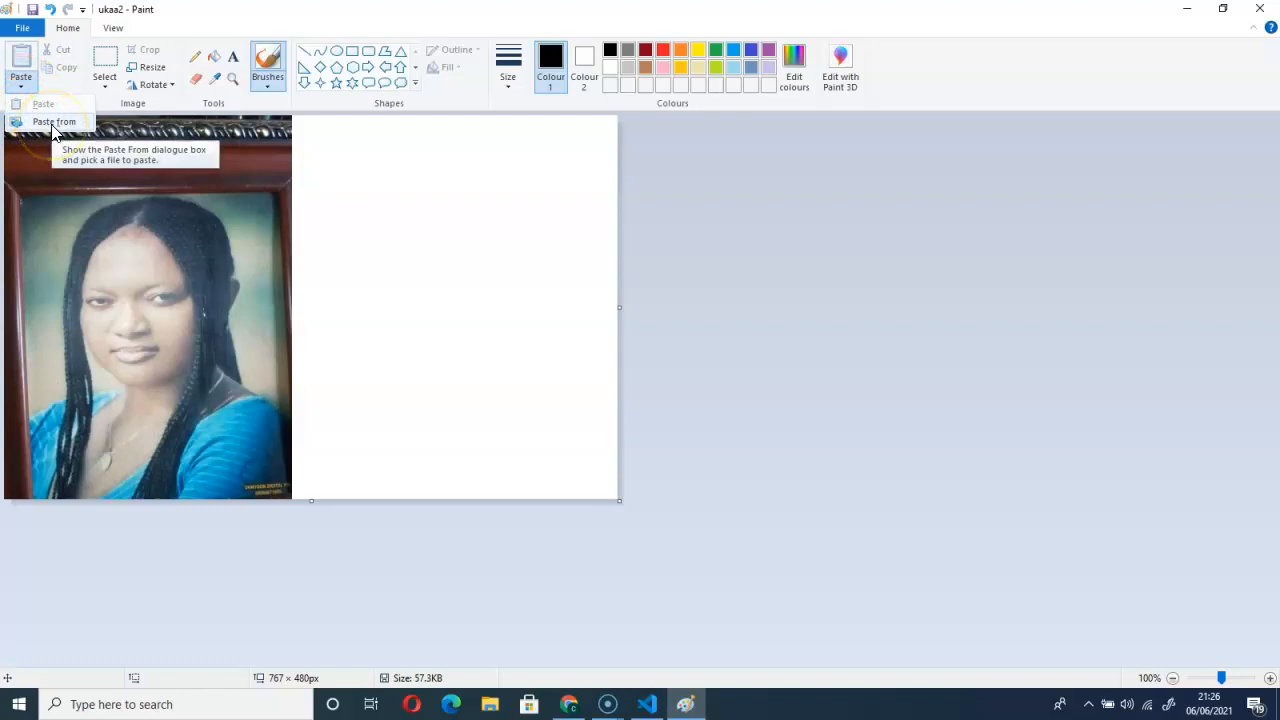
click(53, 124)
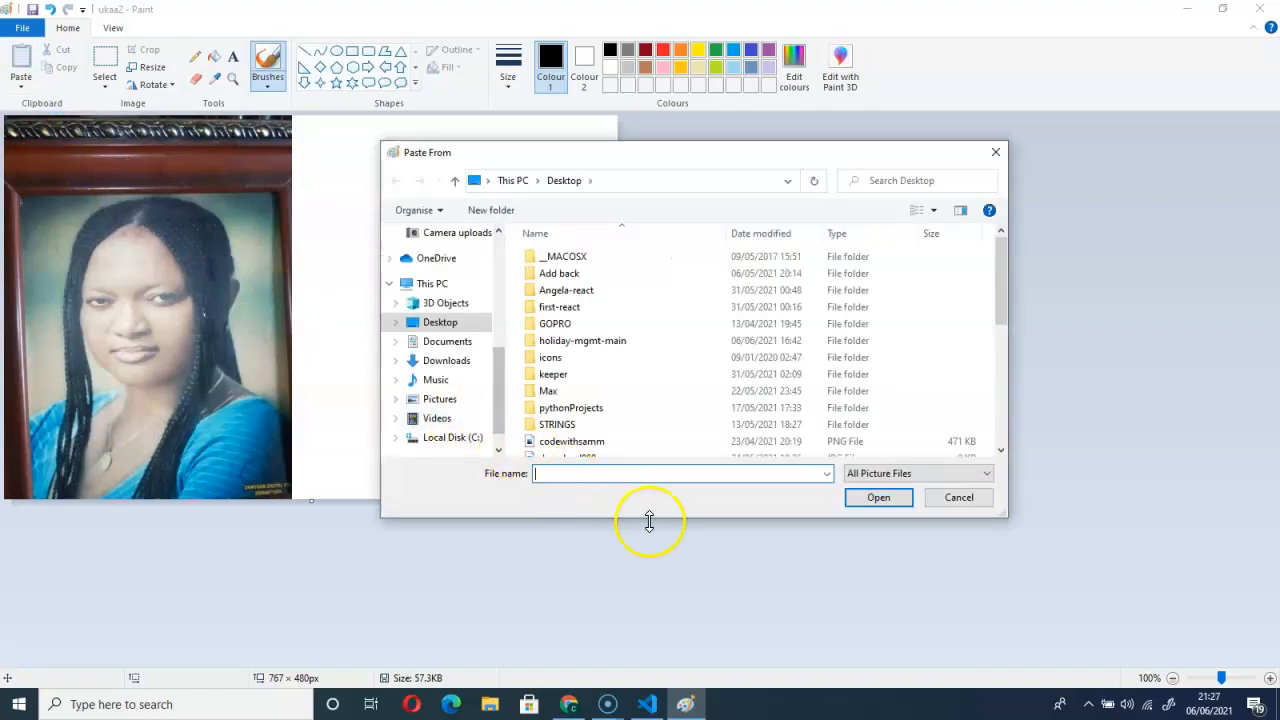
text(uk)
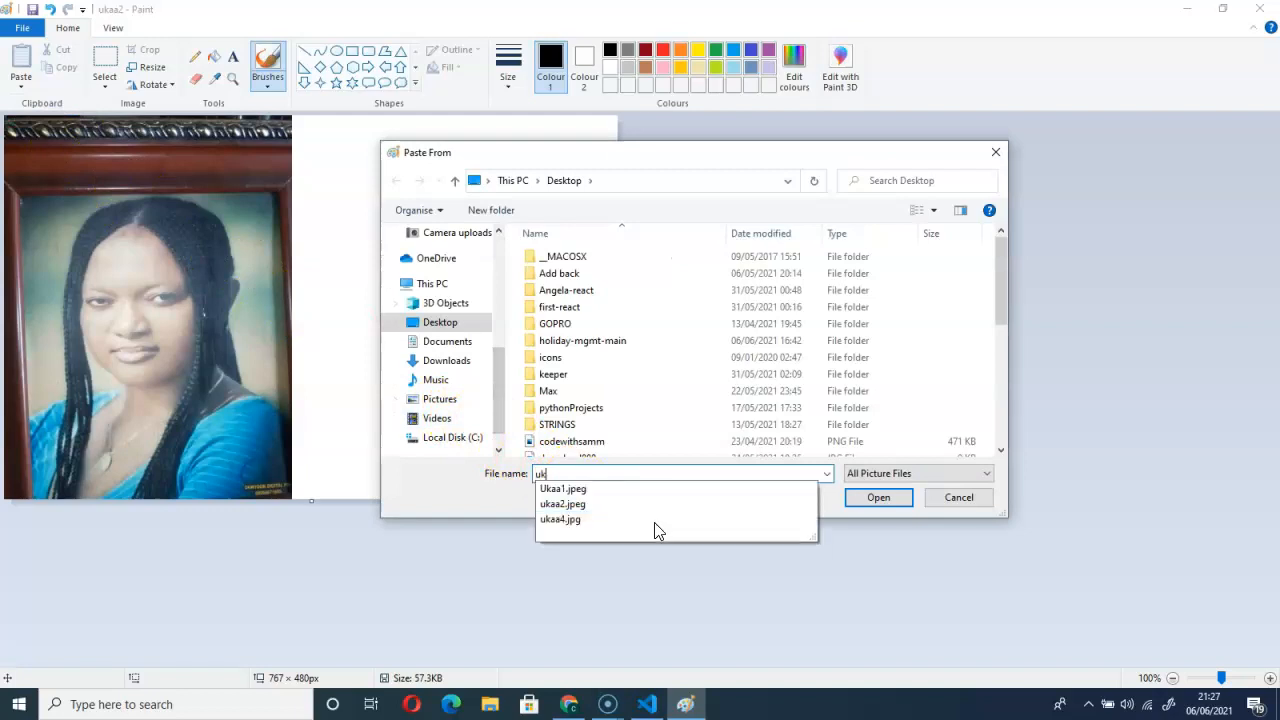
click(561, 490)
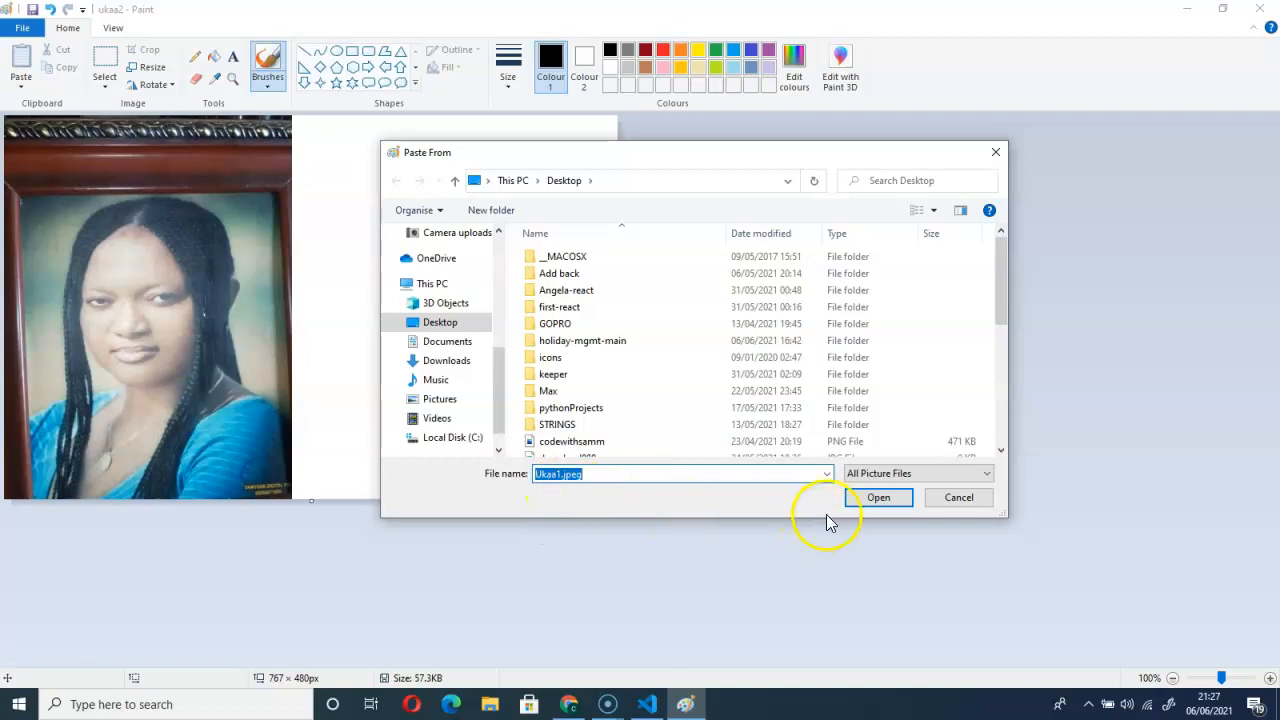
click(879, 499)
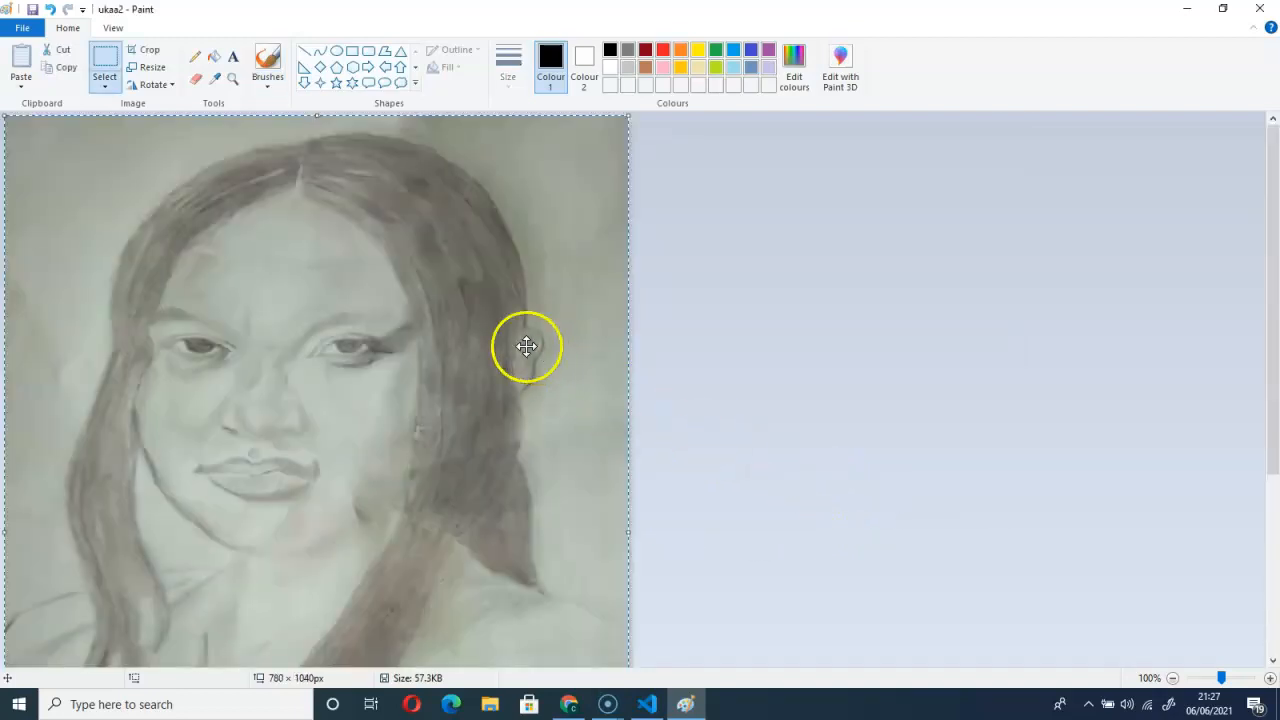
- Shrink the pasted pencil drawing to about 423 × 720 px
scroll(697, 508, down, 3)
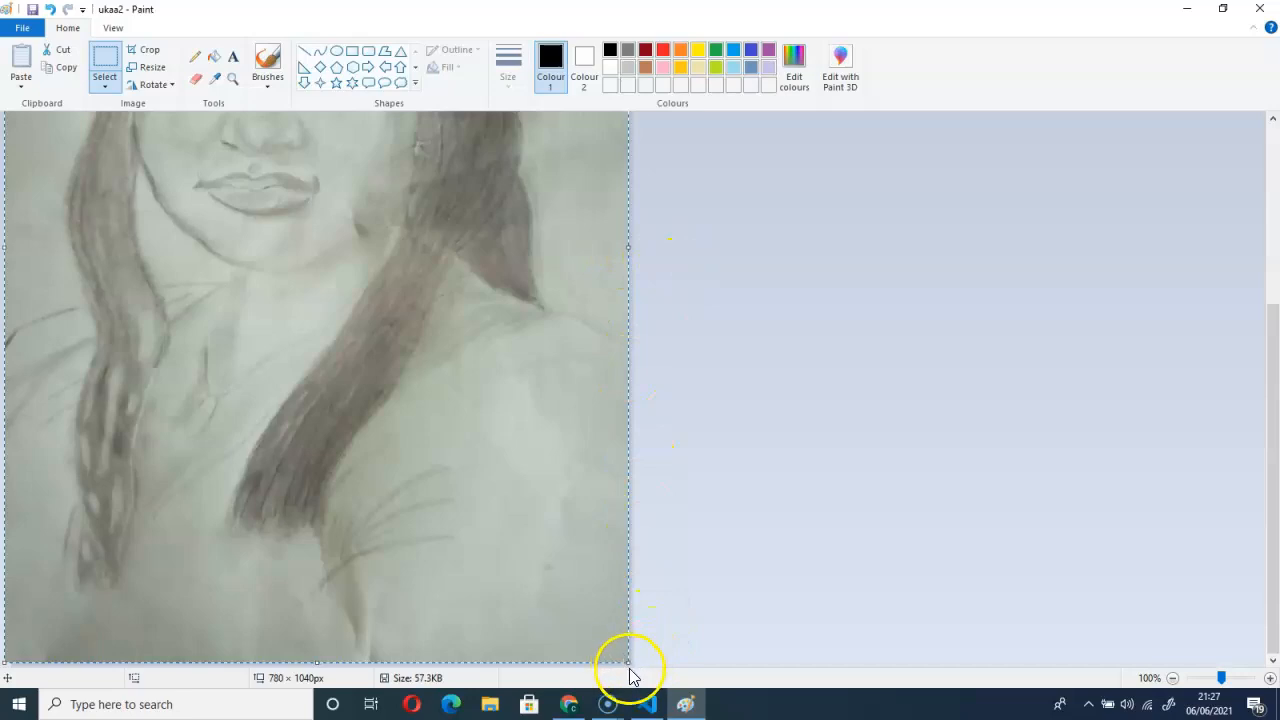
drag(625, 663, 342, 405)
scroll(822, 455, up, 5)
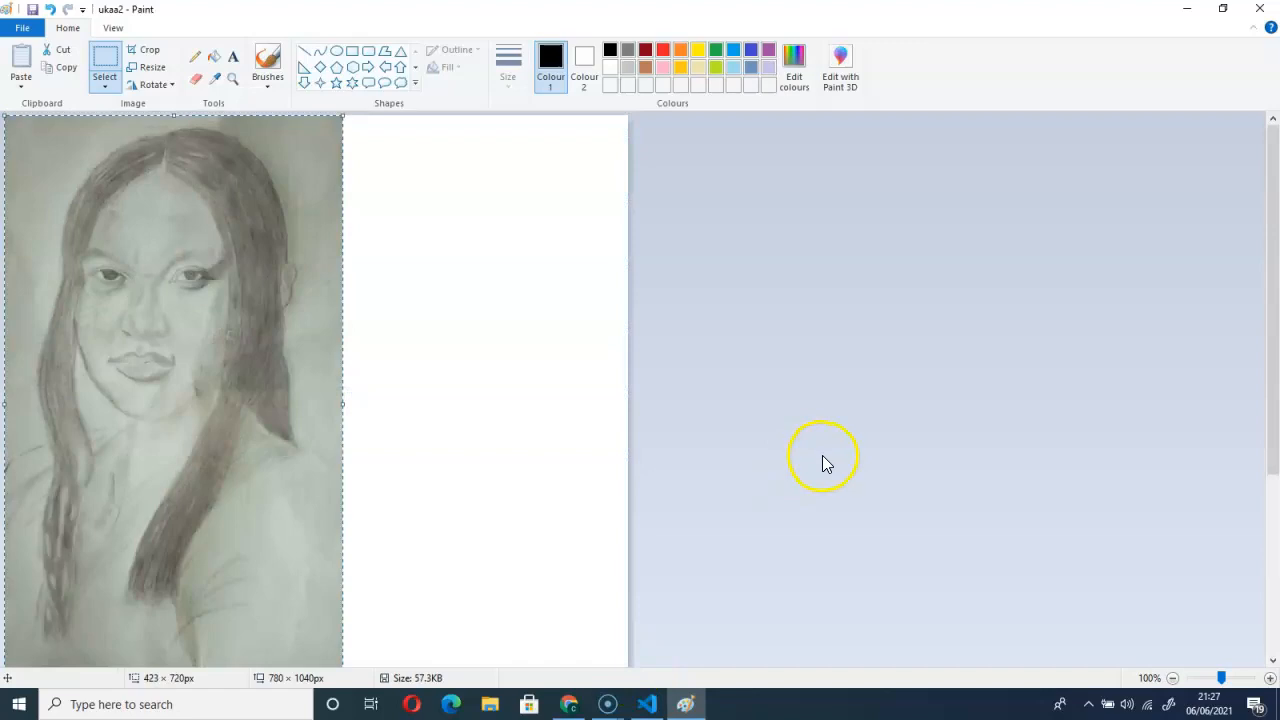
- Move the pencil drawing into the blank area beside the framed photo and reduce it to about 311 × 444 px
scroll(663, 423, down, 5)
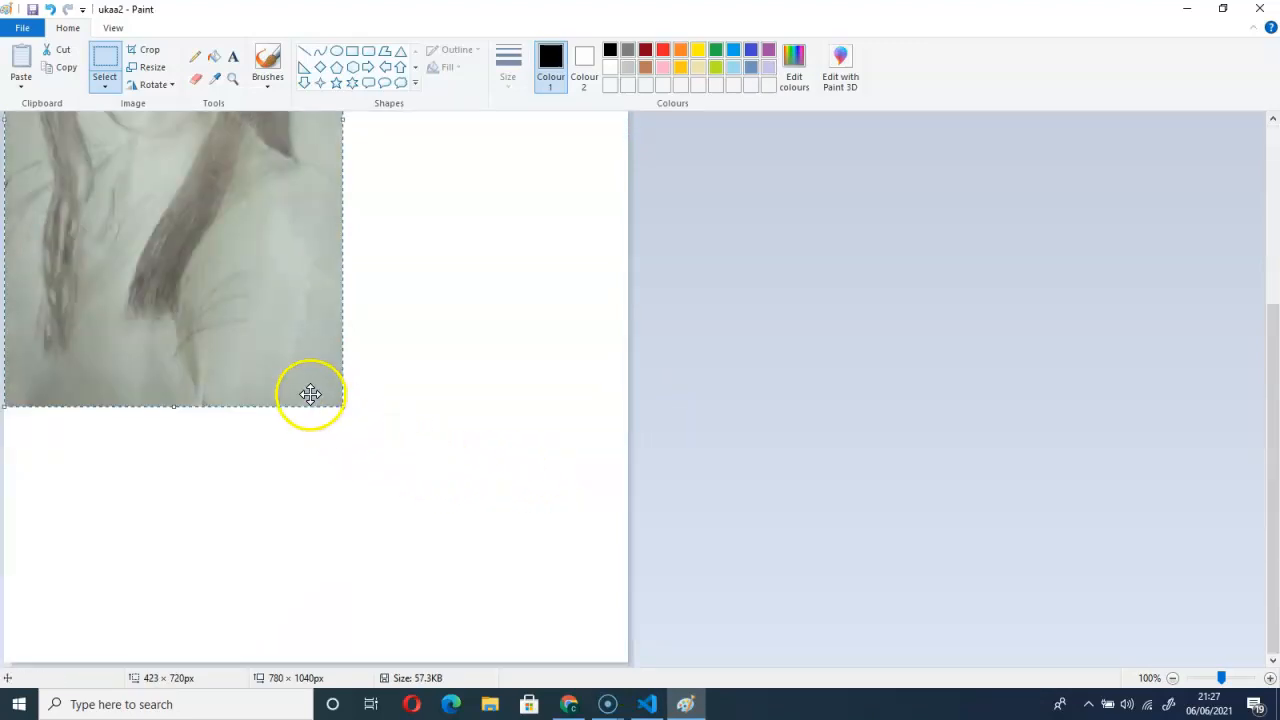
drag(270, 284, 590, 371)
drag(628, 493, 574, 274)
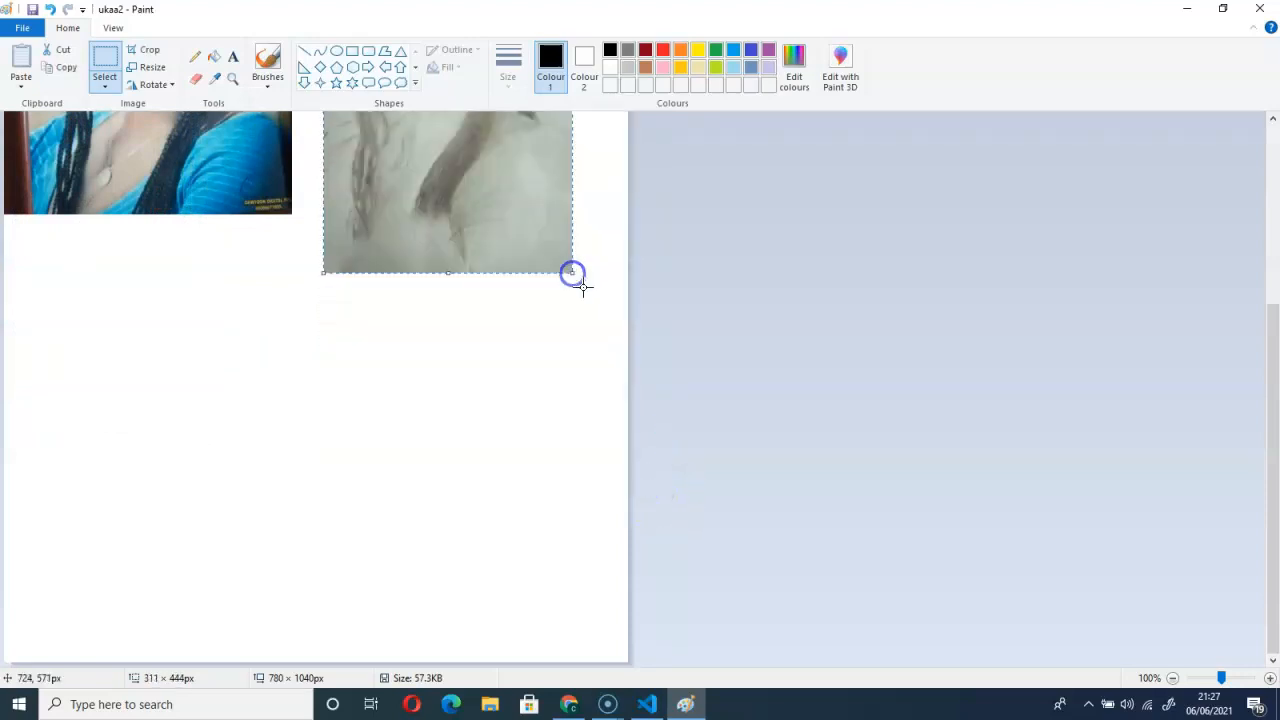
scroll(783, 430, up, 5)
drag(486, 383, 458, 308)
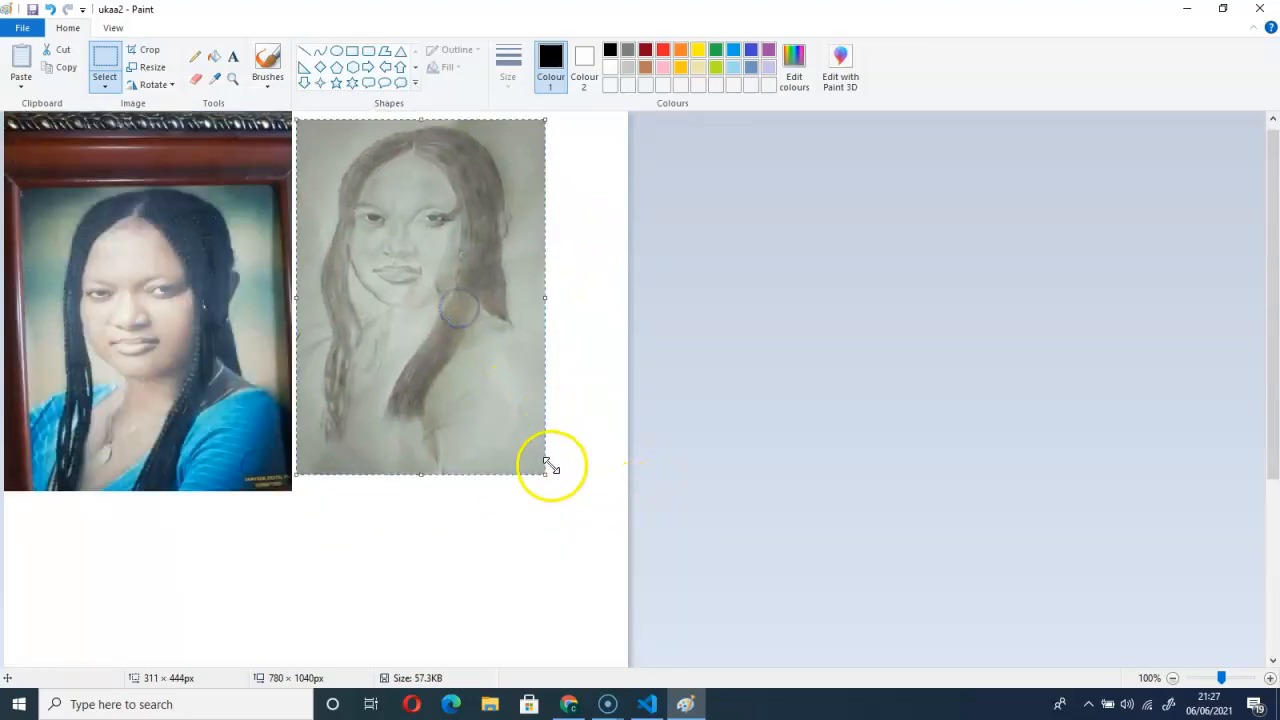
- Align the drawing with the photo's top corner and enlarge it to about 362 × 484 px to match the photo's height
drag(541, 474, 557, 489)
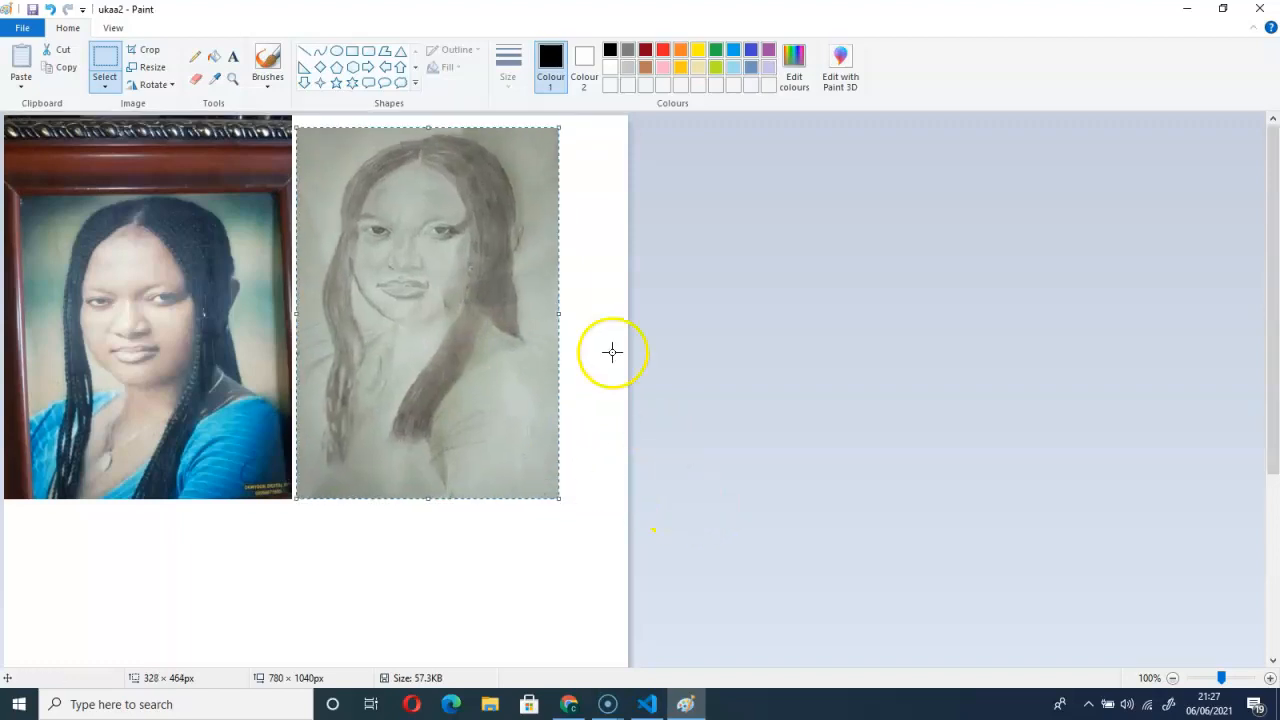
drag(391, 166, 389, 162)
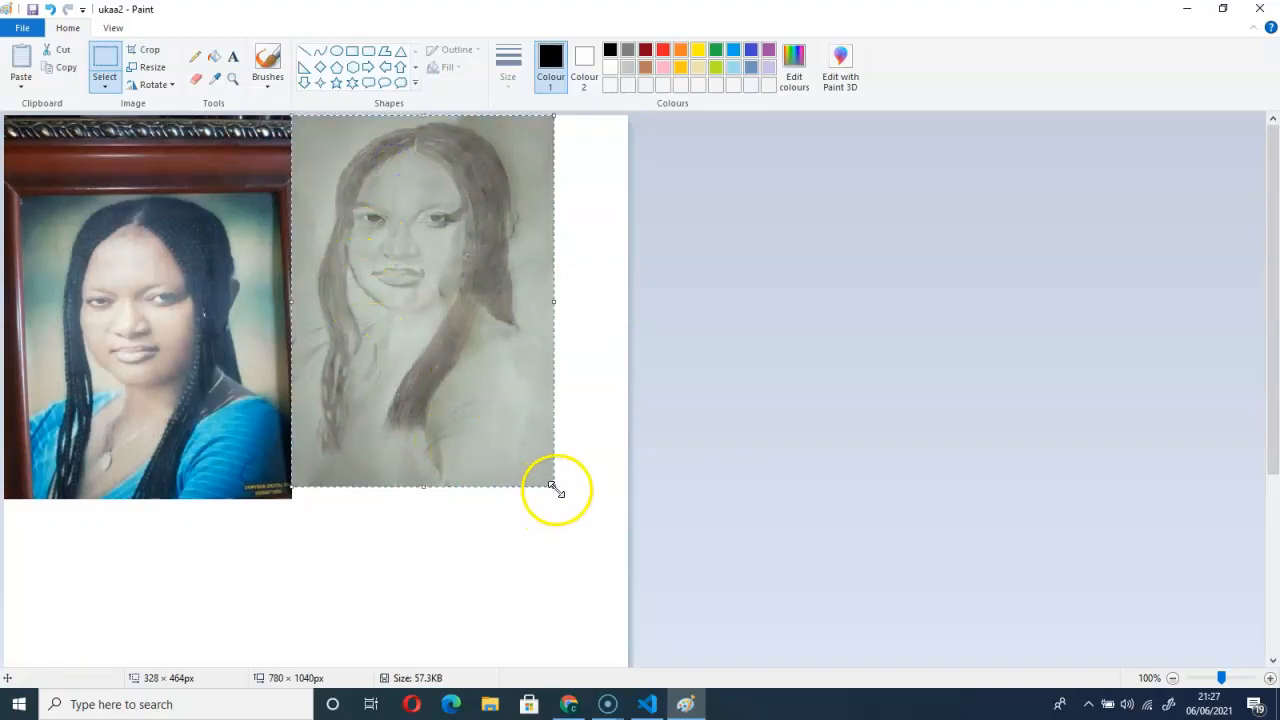
drag(554, 490, 566, 503)
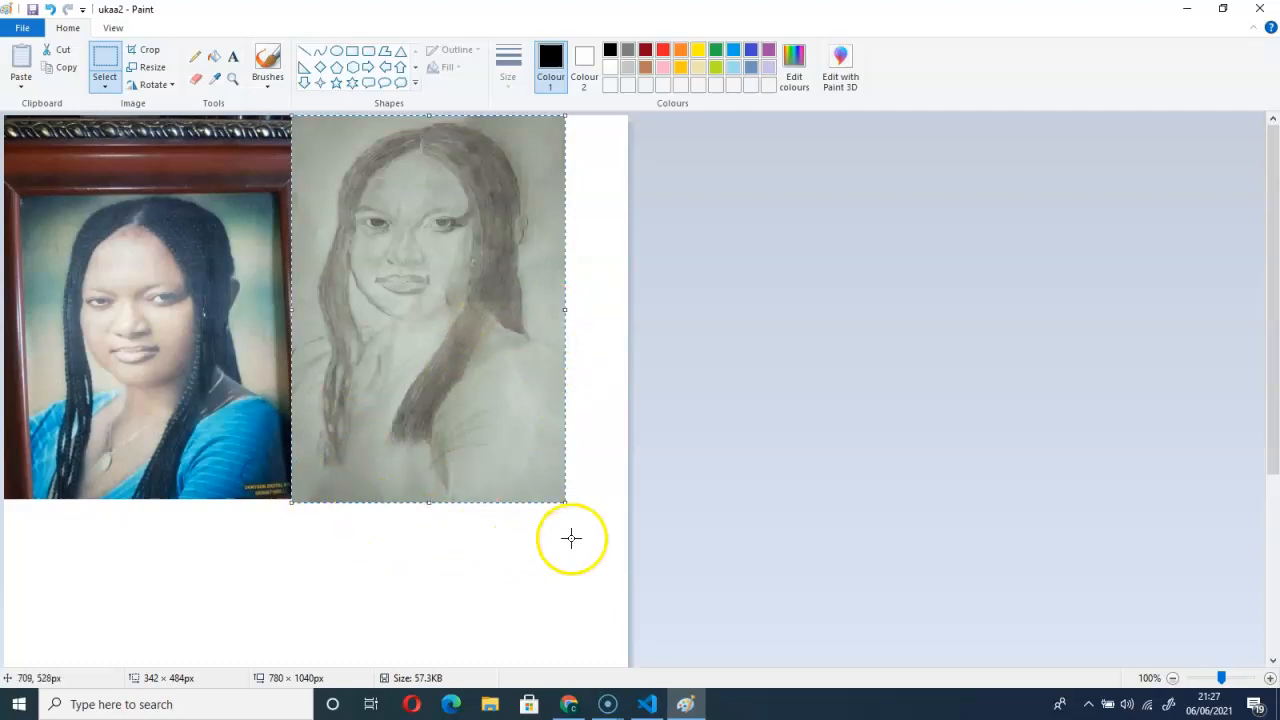
drag(565, 503, 587, 510)
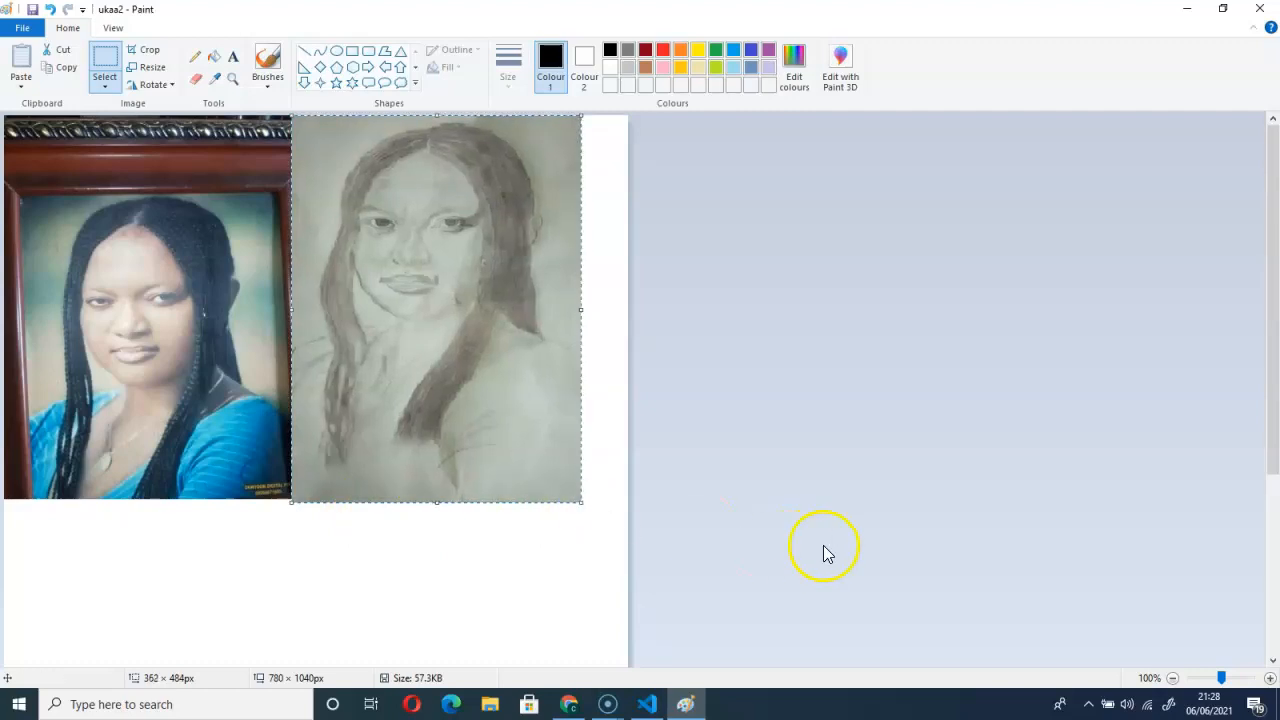
- Deselect the drawing and trim the blank canvas around the two pictures to about 725 × 488 px
scroll(790, 555, down, 5)
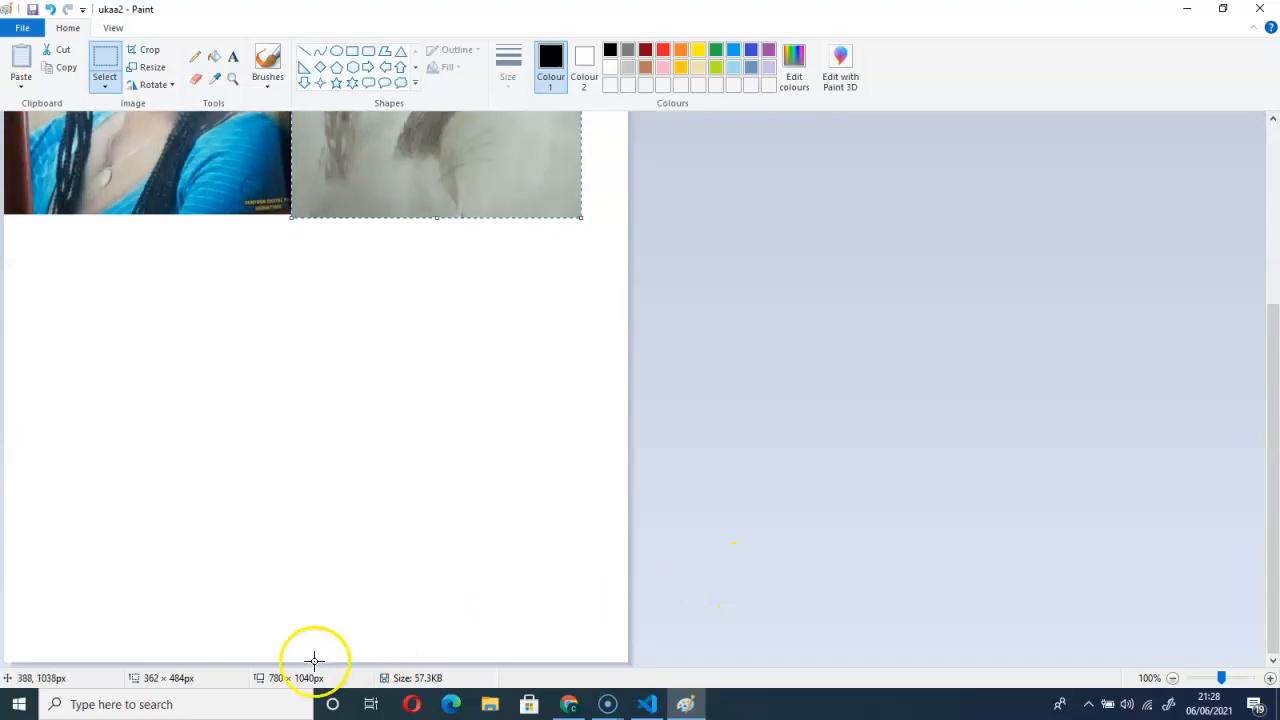
scroll(702, 540, up, 5)
scroll(702, 540, up, 1)
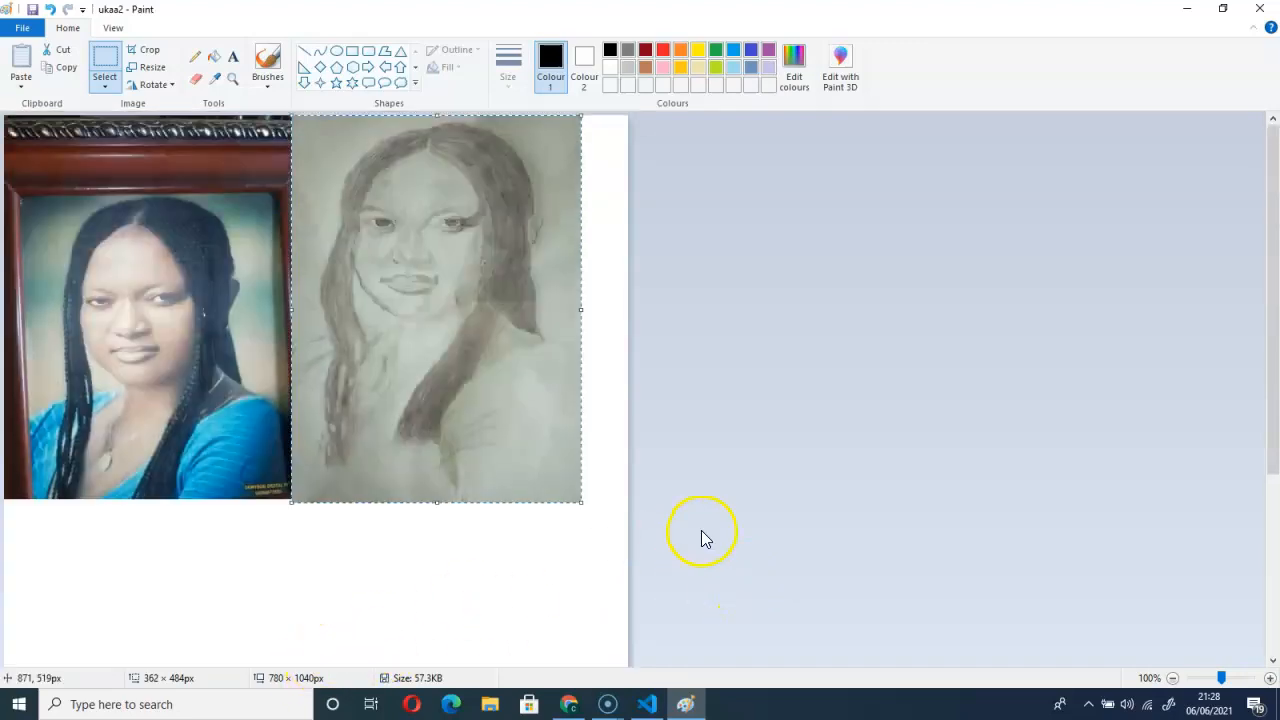
click(760, 490)
click(628, 328)
drag(629, 530, 585, 512)
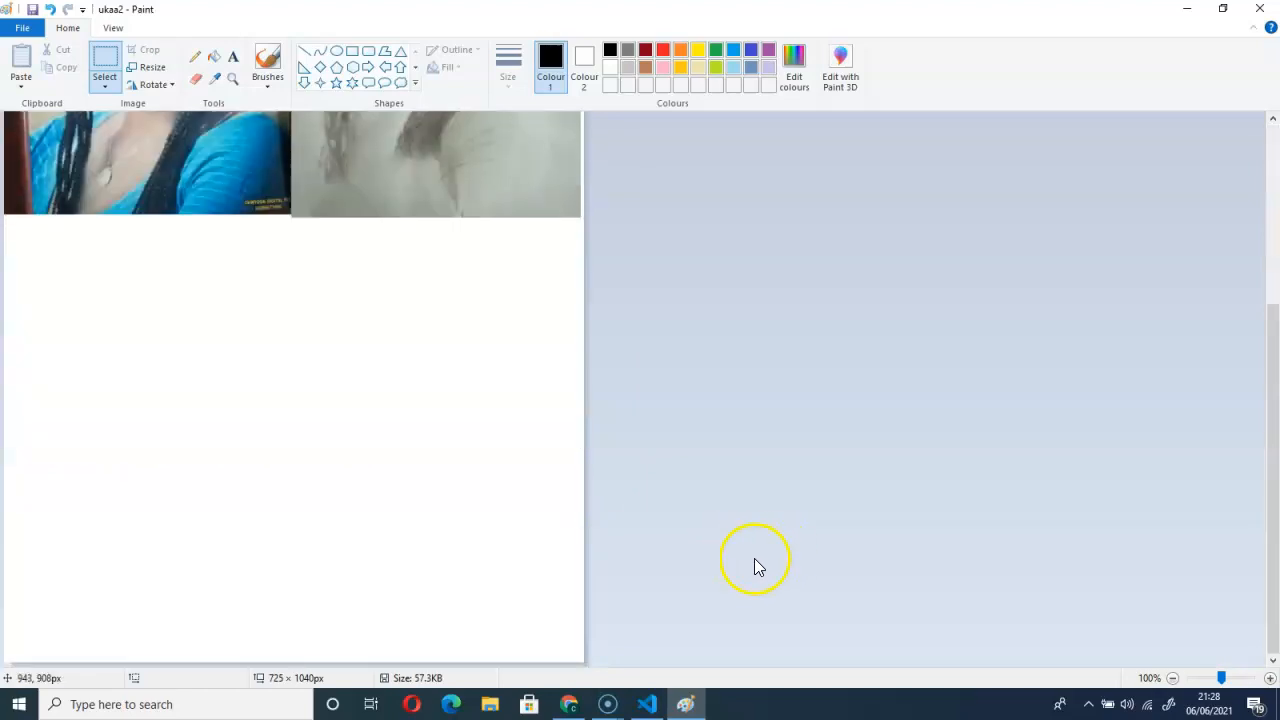
drag(297, 662, 266, 317)
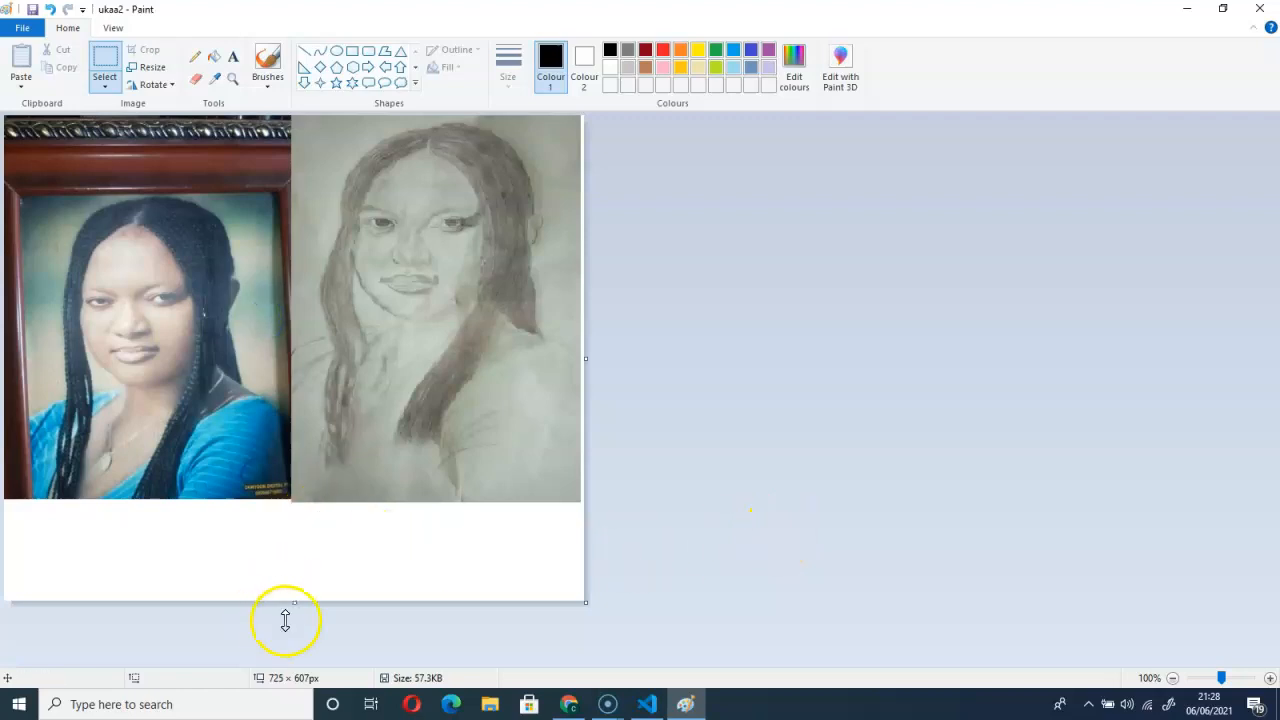
drag(295, 601, 291, 506)
click(705, 611)
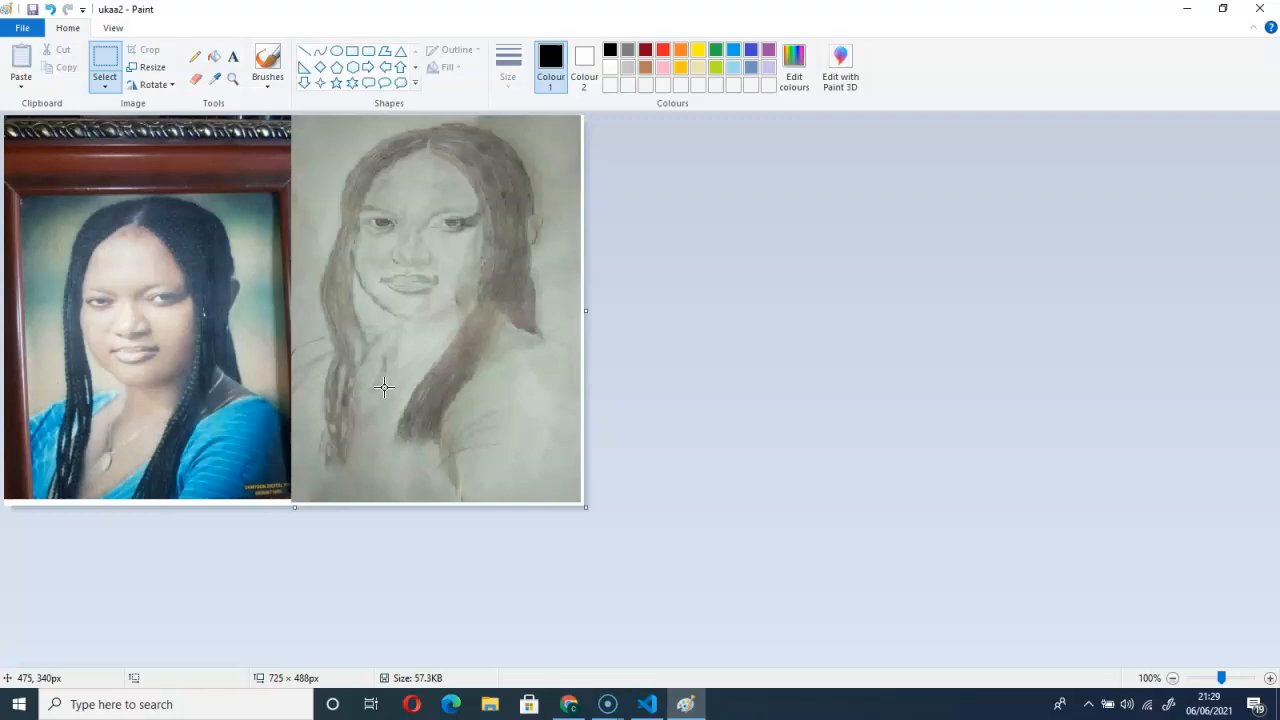
- Save the combined picture on the Desktop as a new JPEG file named uk34
click(23, 29)
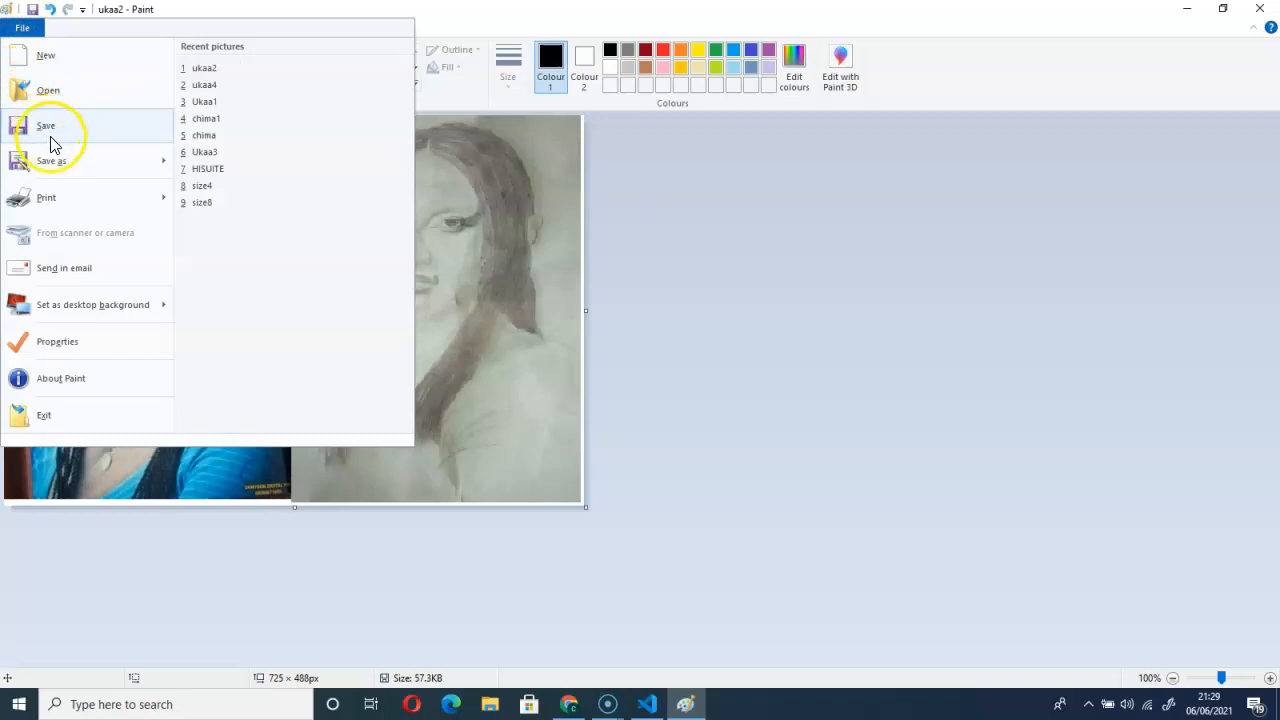
click(55, 170)
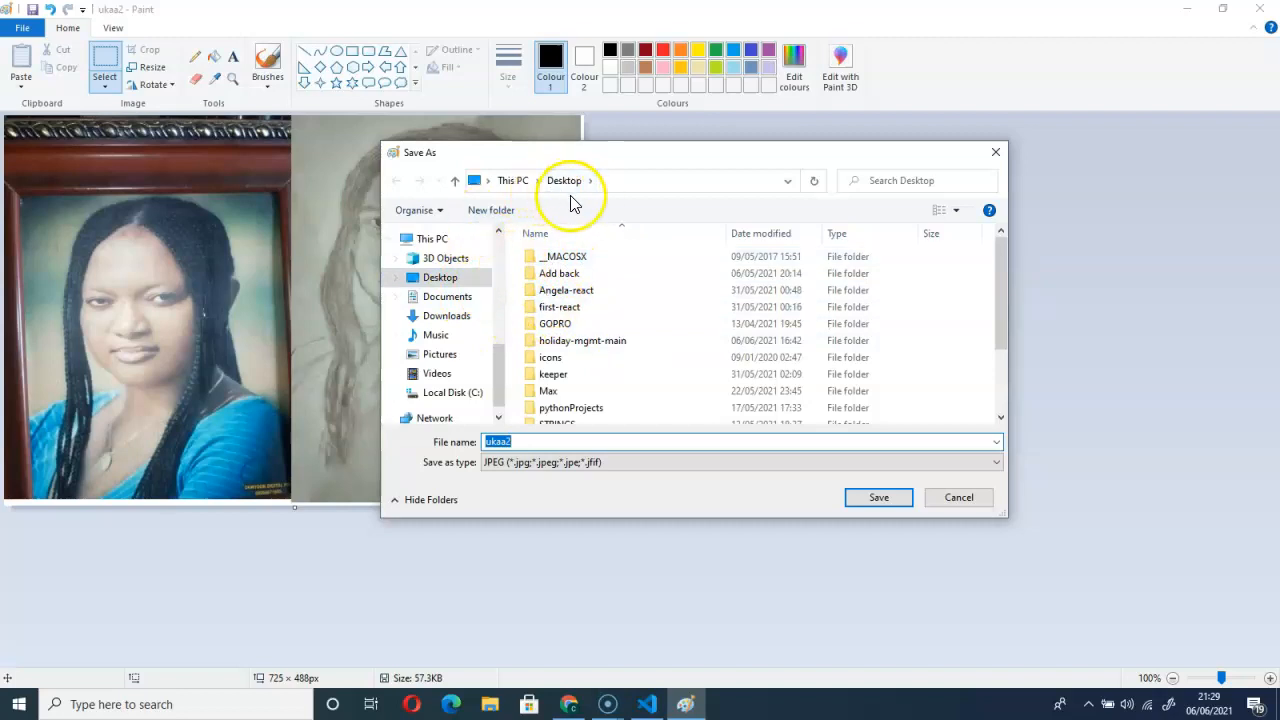
drag(524, 441, 481, 444)
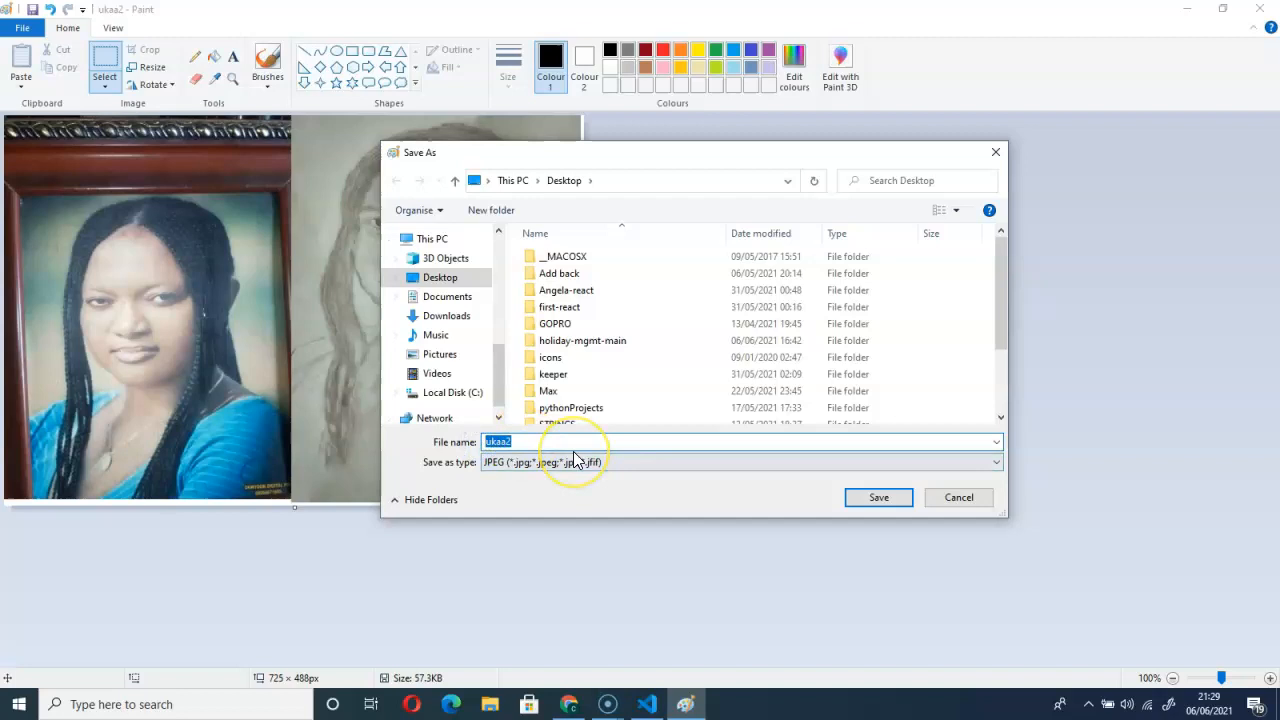
text(uk)
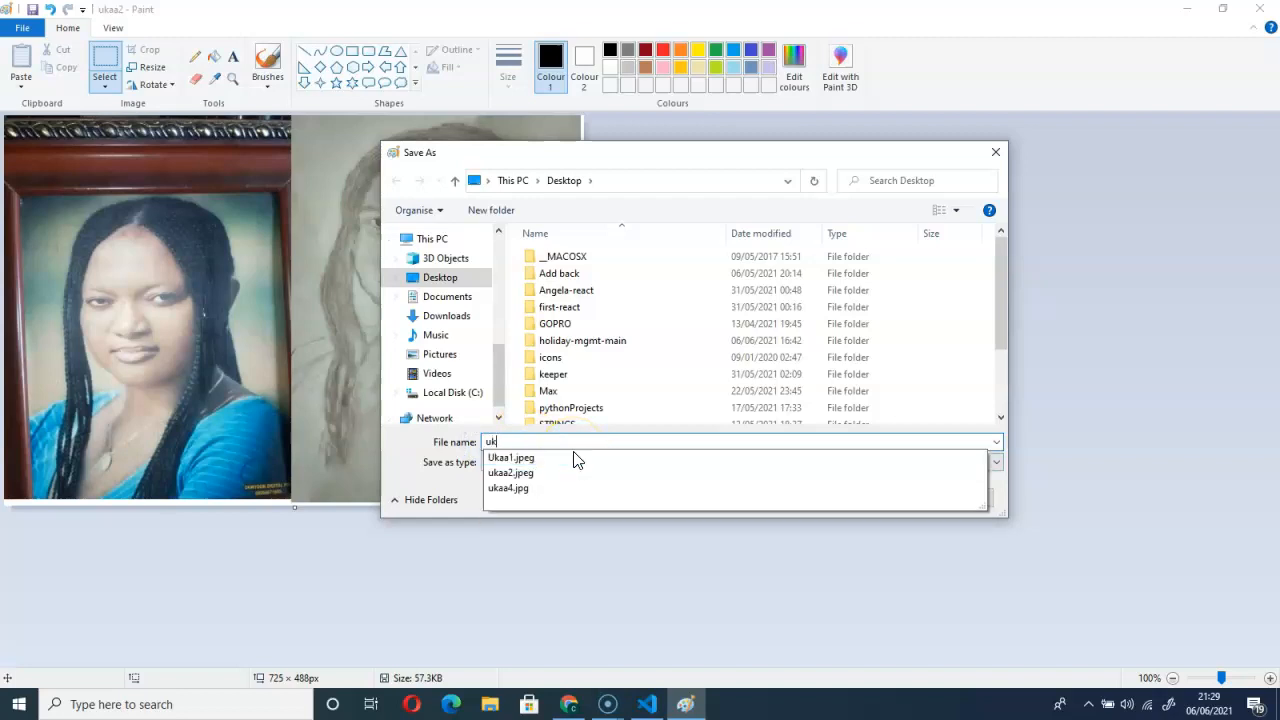
text(34)
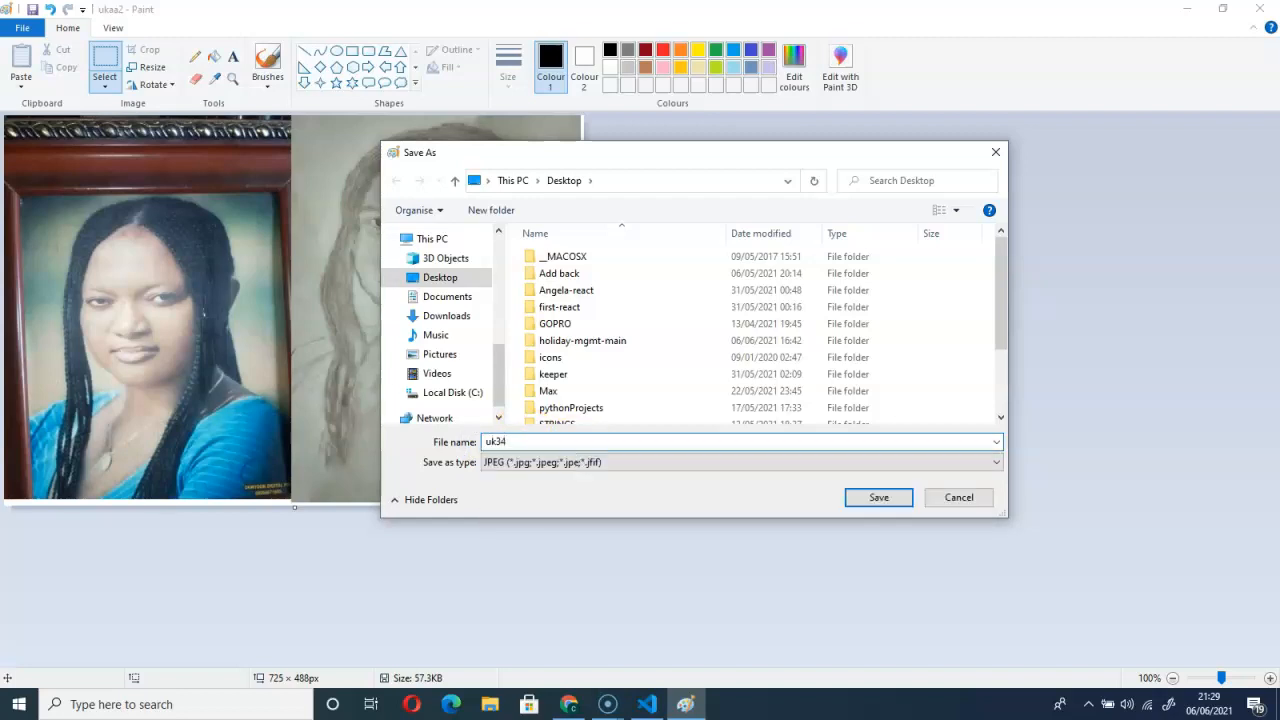
click(884, 500)
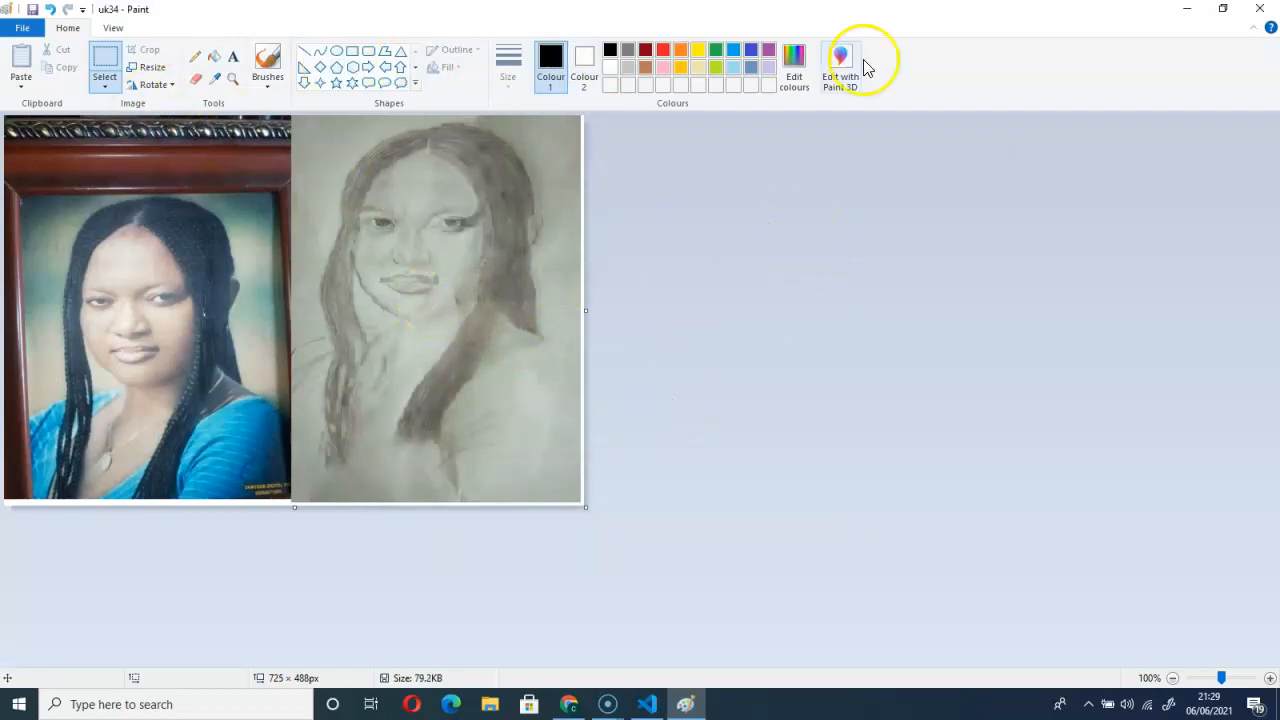
- Close Paint, reveal the desktop, and view the saved uk34 picture in Photos
click(1262, 20)
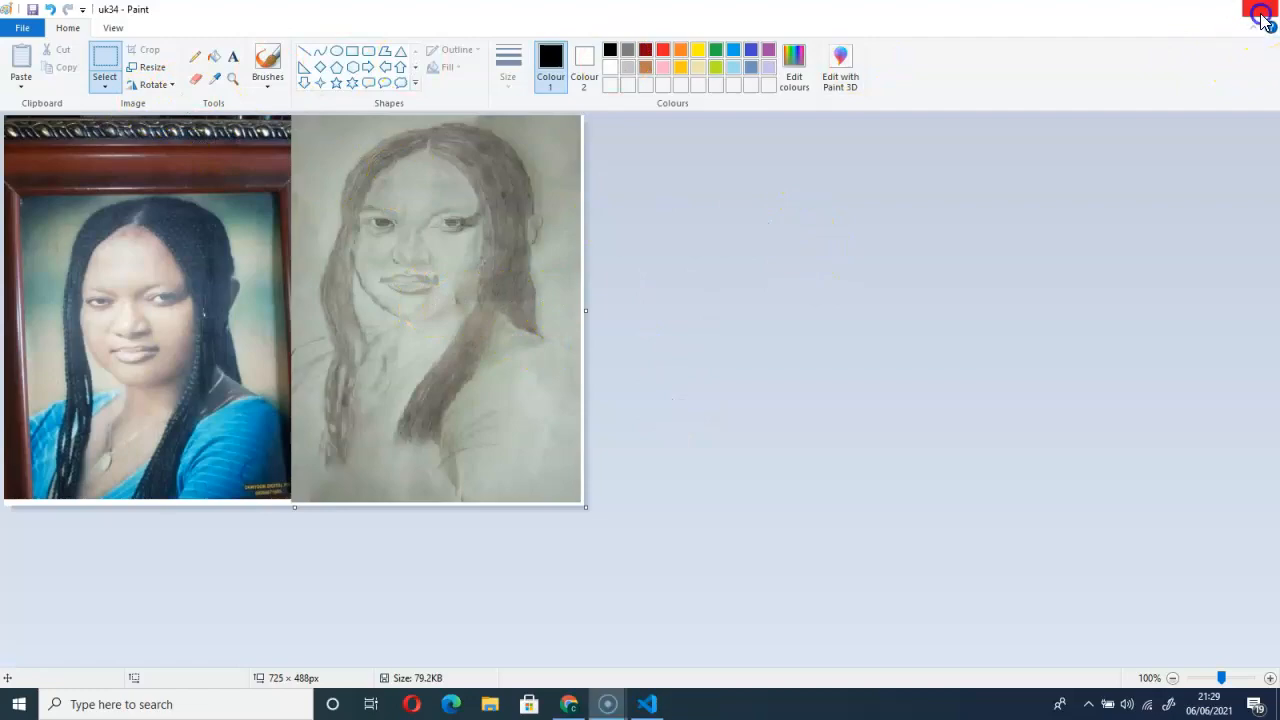
click(1190, 14)
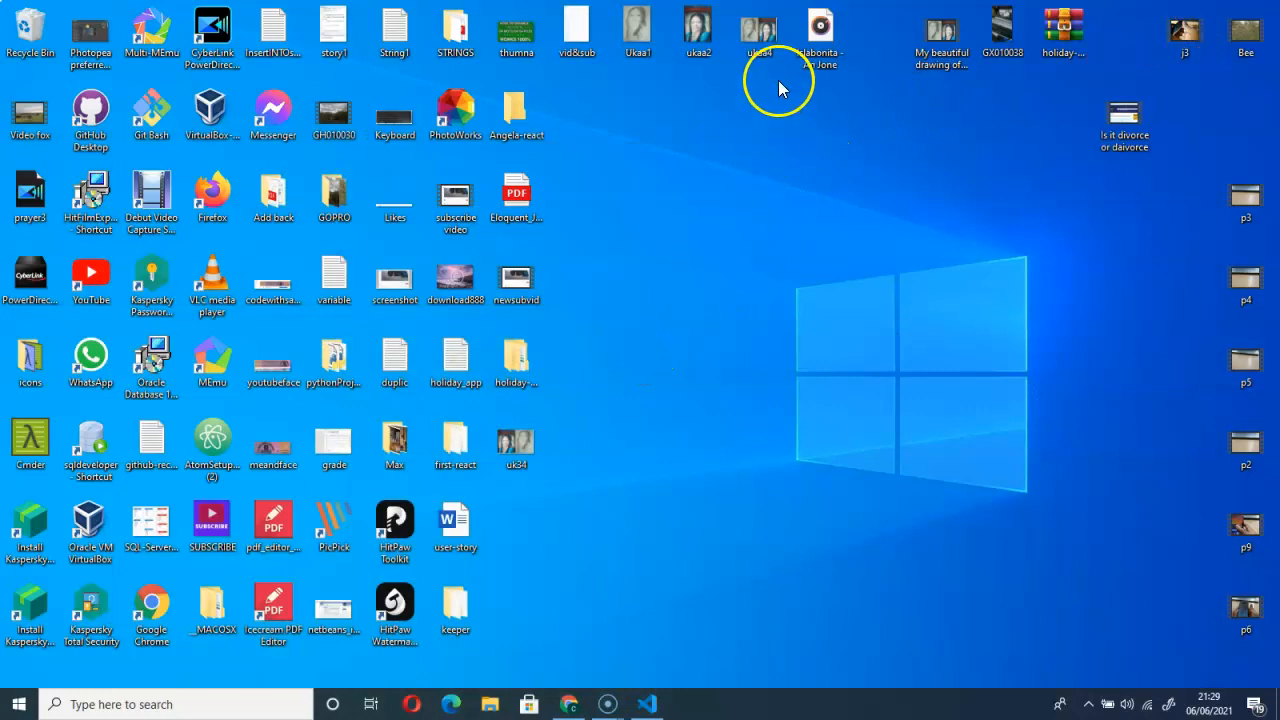
double_click(516, 450)
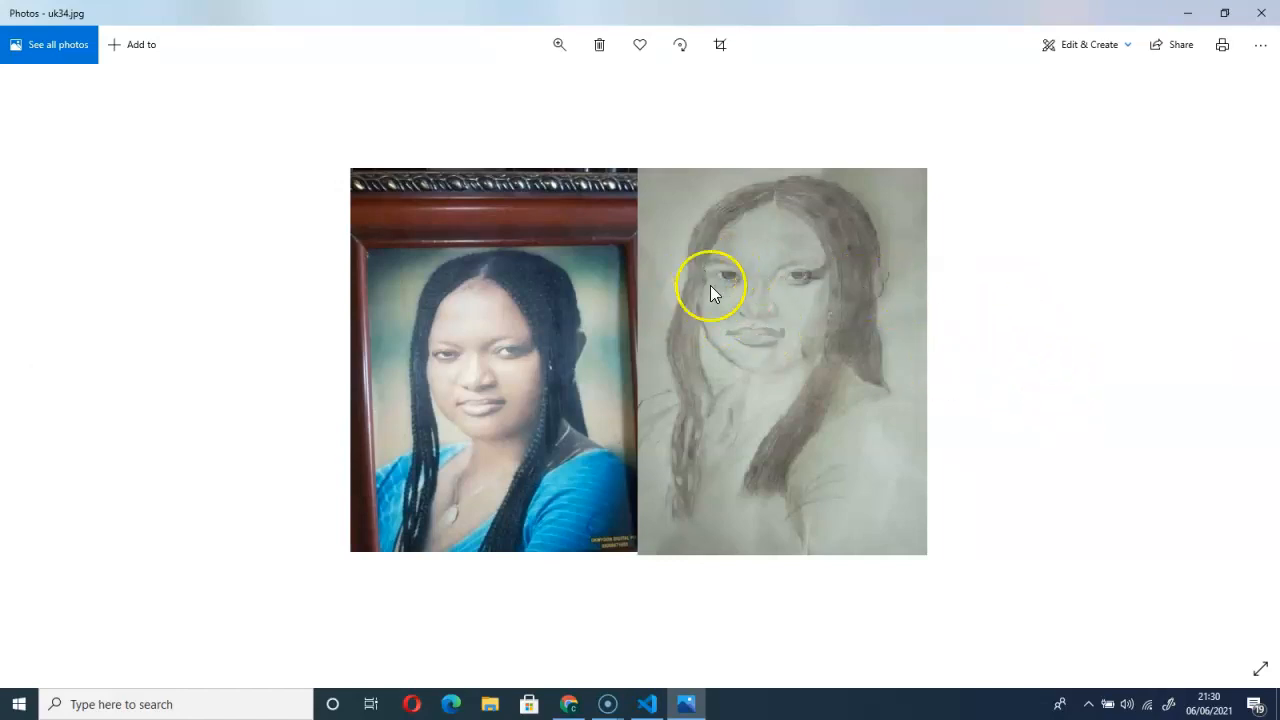
key(Right)
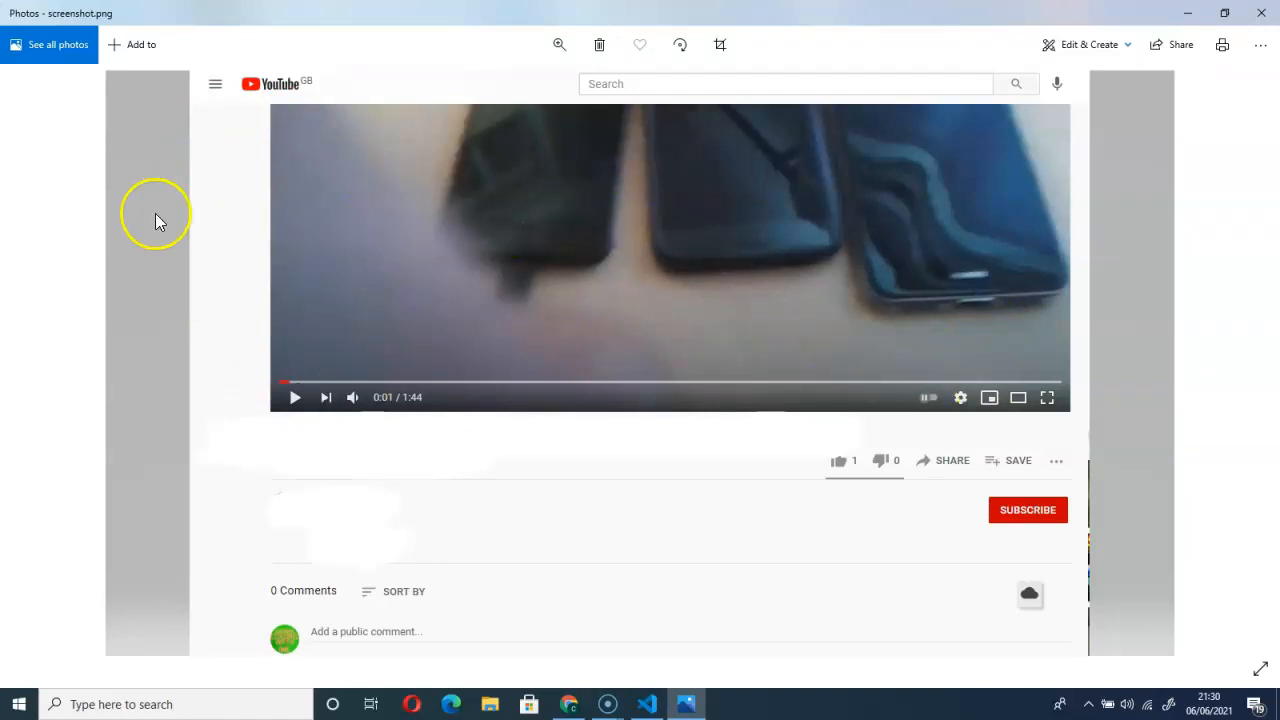
click(54, 355)
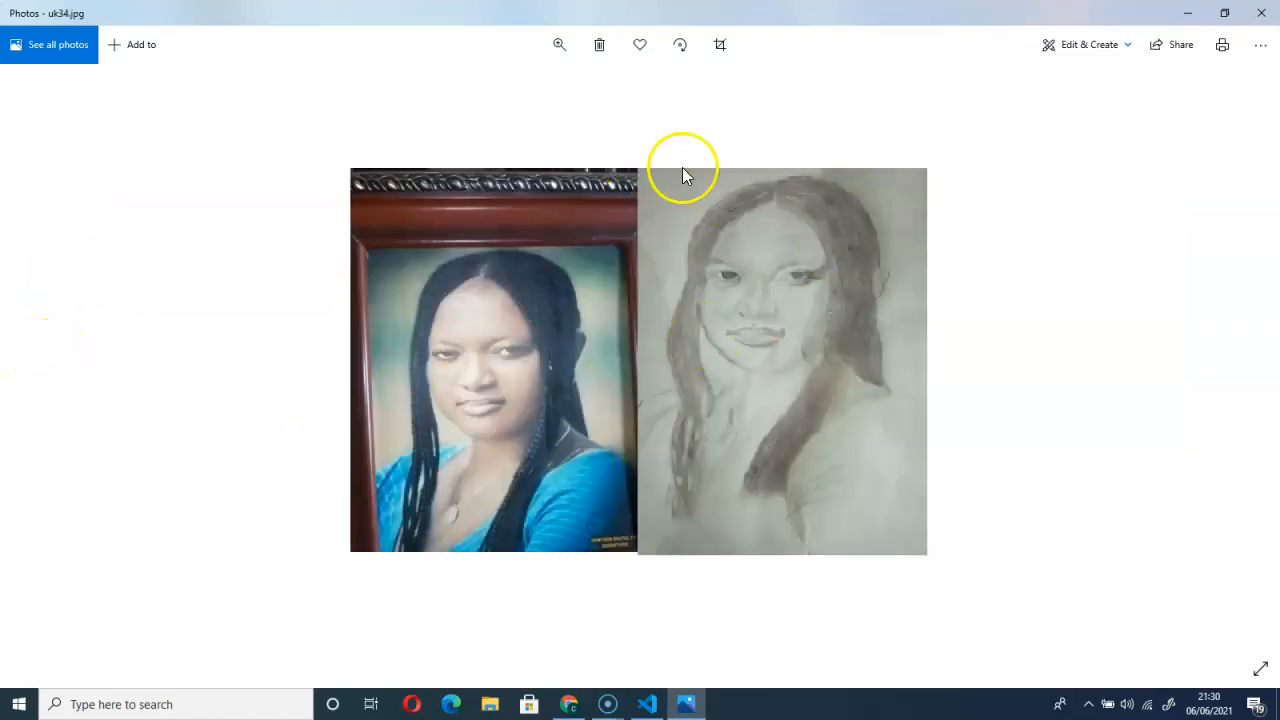